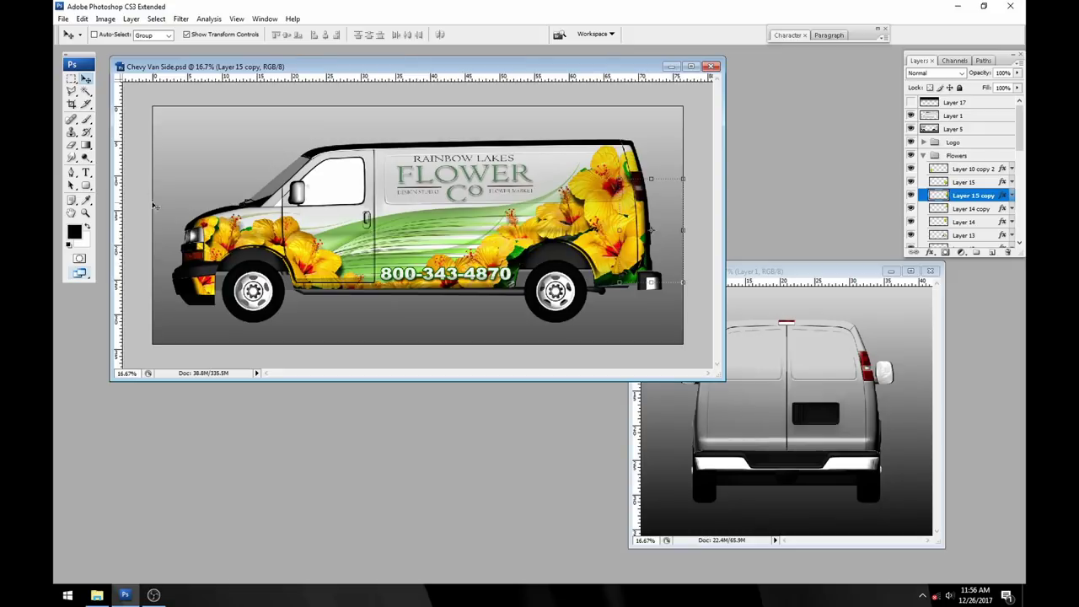
- Collapse the Flowers group and inspect what the Logo, Flowers and Accents groups contribute by hiding and showing each one
left_click(73, 78)
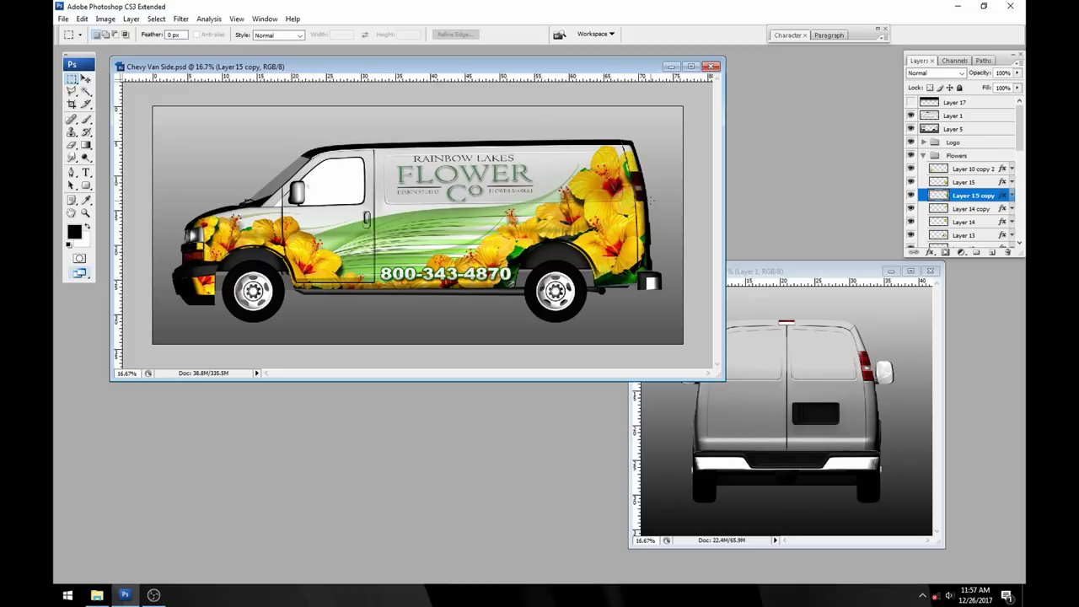
left_click(924, 155)
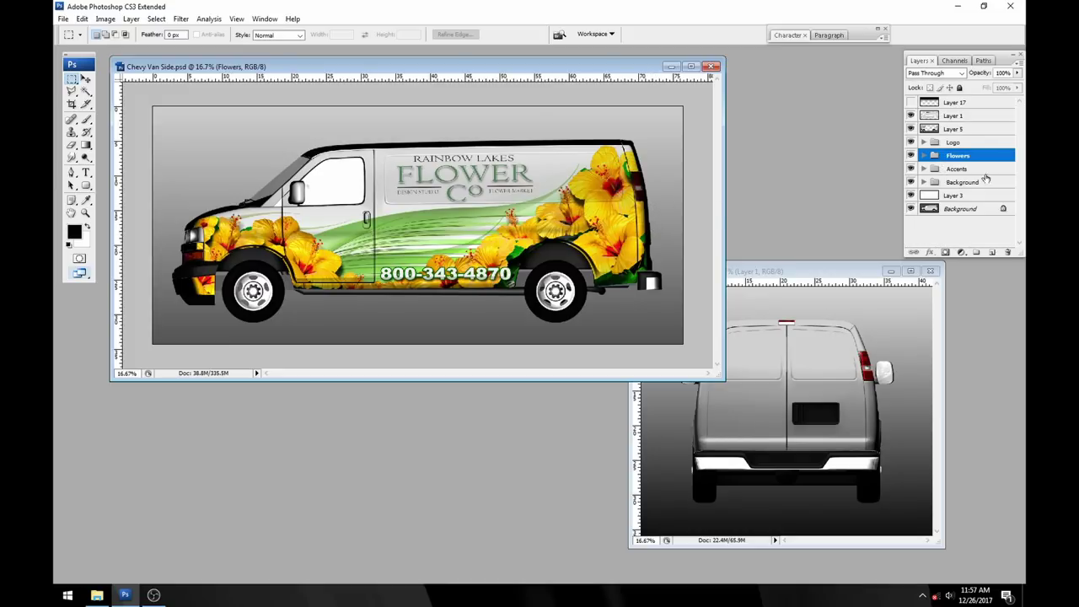
left_click(970, 147)
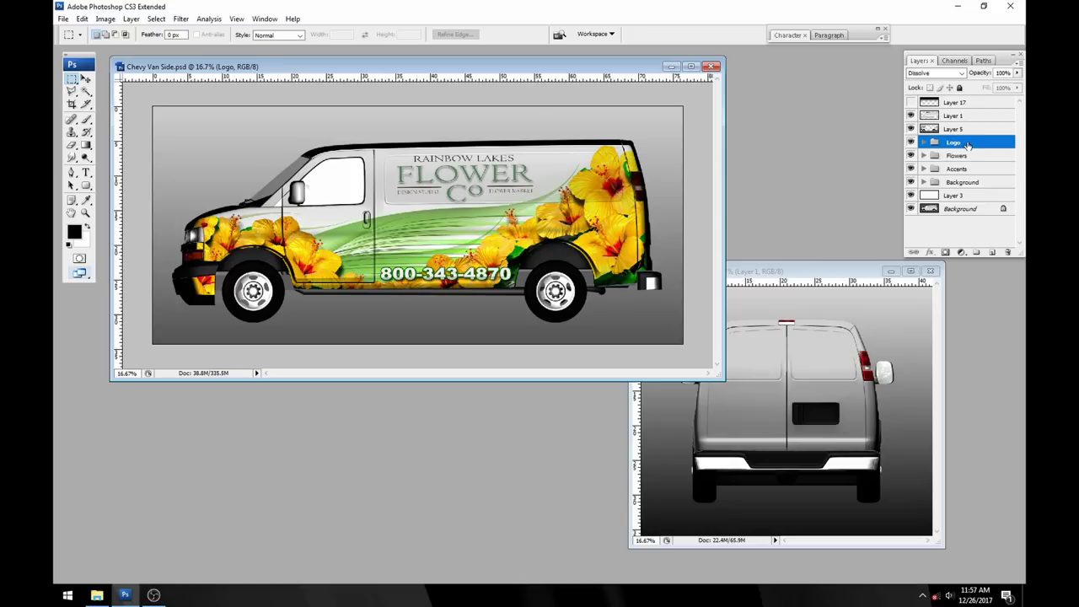
left_click(911, 142)
left_click(911, 143)
left_click(911, 156)
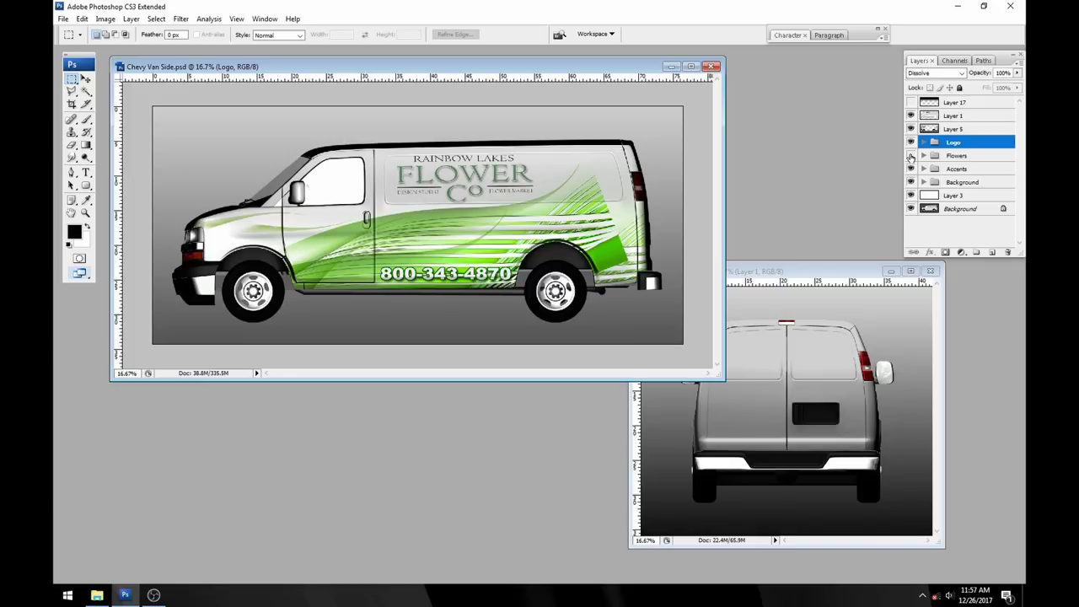
left_click(911, 156)
left_click(911, 170)
left_click(911, 169)
left_click(911, 170)
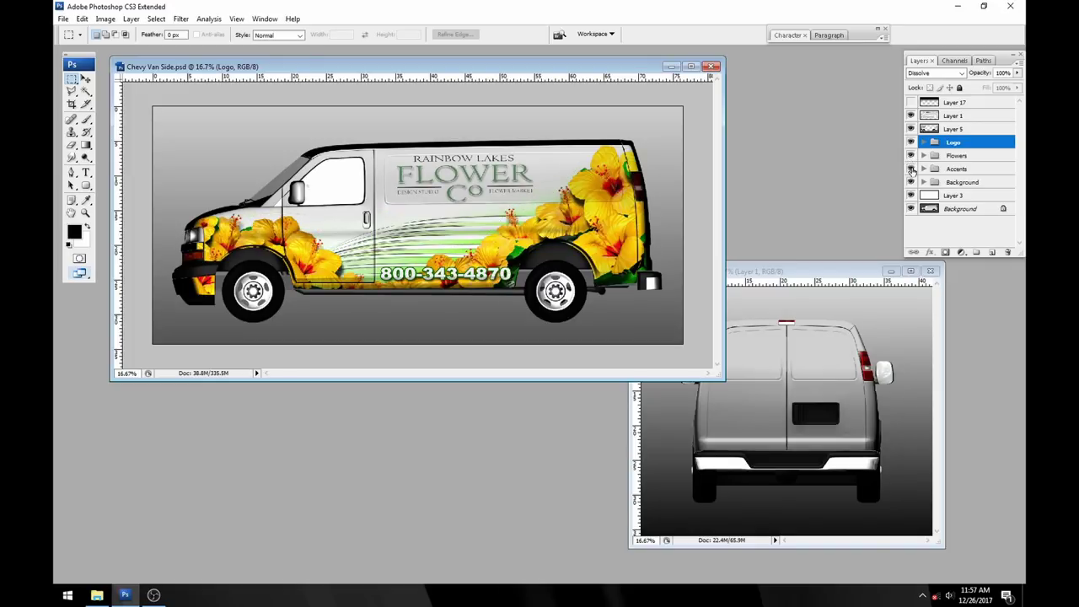
left_click(910, 170)
- Inspect the Background group by hiding and showing it, and check the layers it contains
left_click(911, 182)
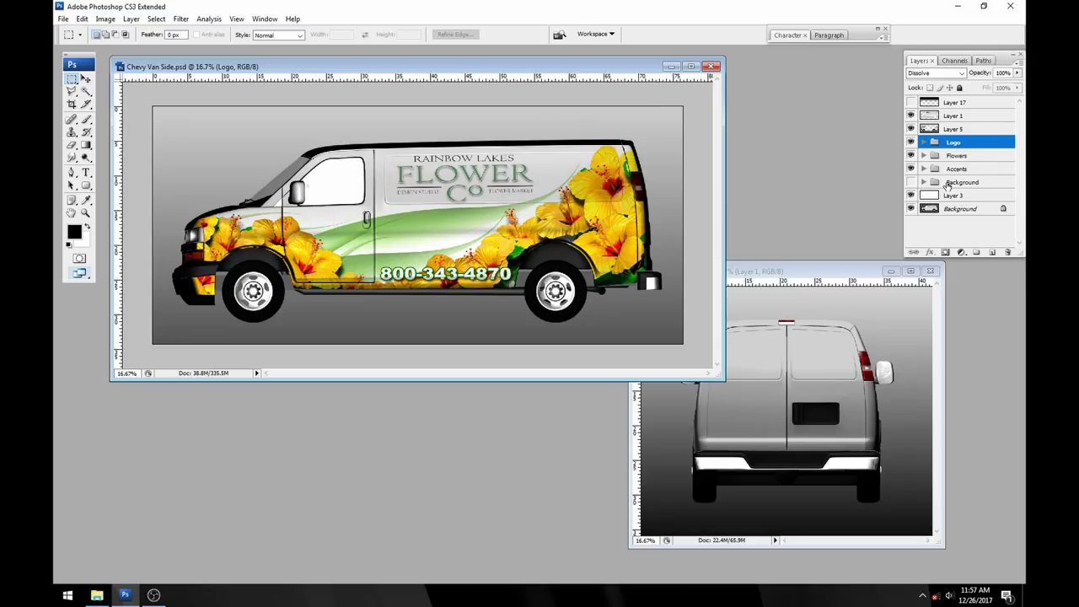
left_click(948, 184)
left_click(923, 182)
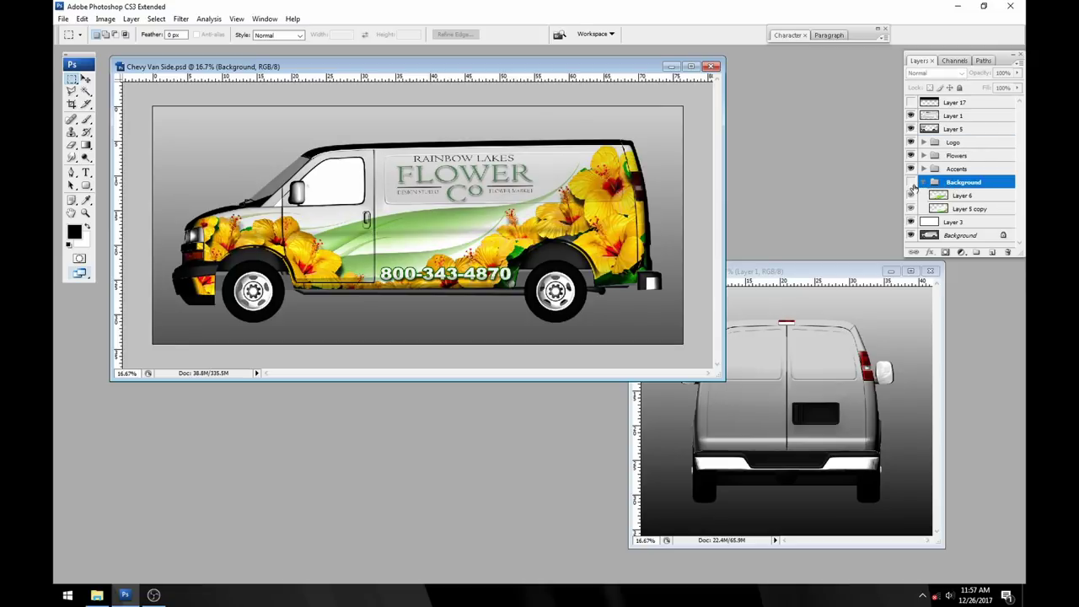
left_click(911, 183)
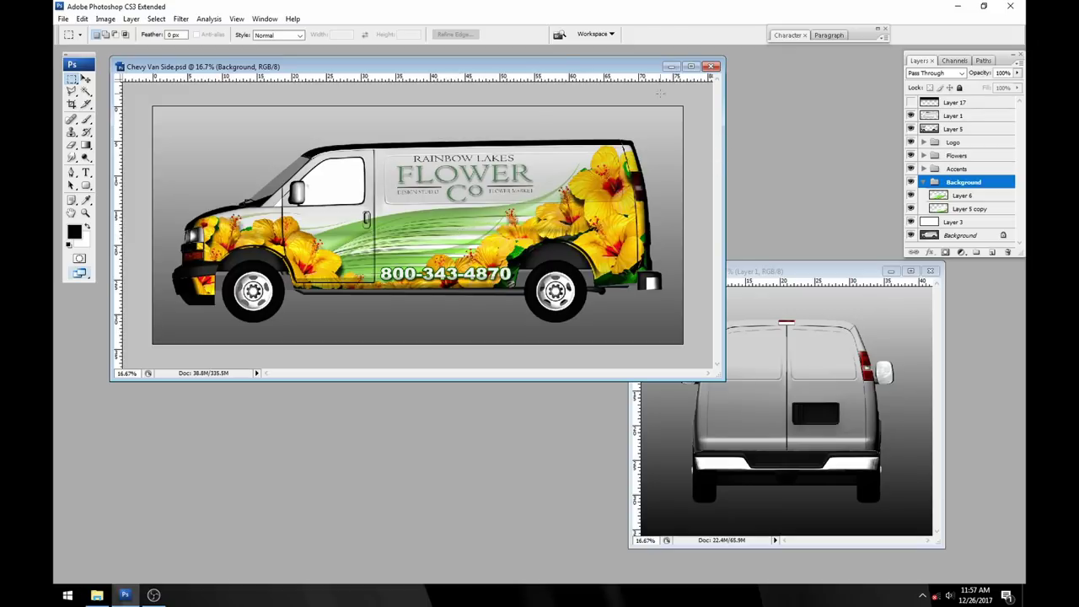
left_click(924, 182)
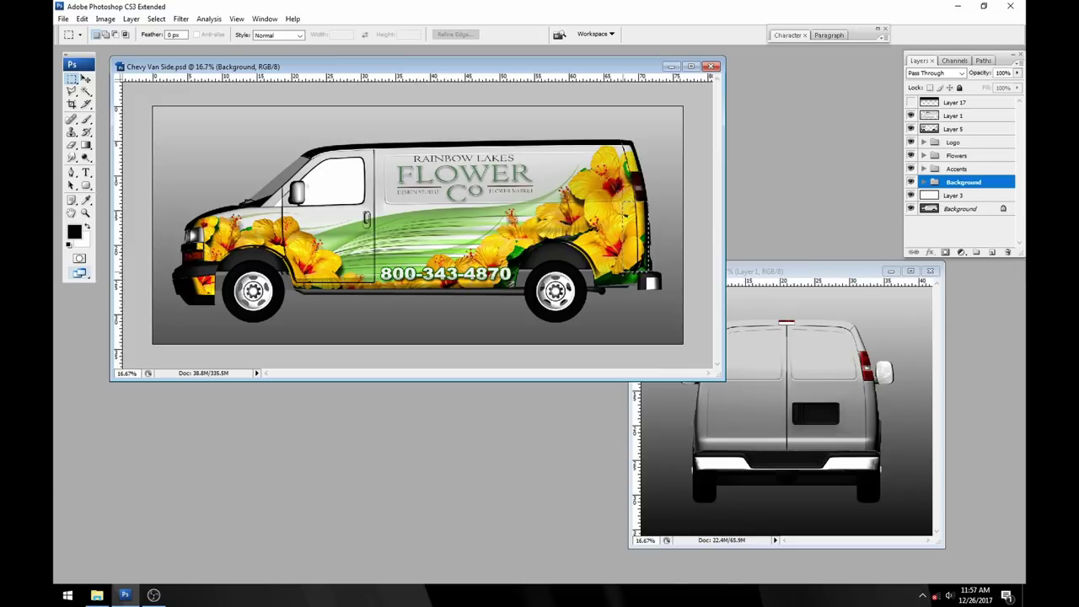
- Marquee-select the side van's rear corner panel below the tail light and fill it with white on a new layer above the Logo group
left_click_drag(646, 212, 648, 207)
left_click(763, 273)
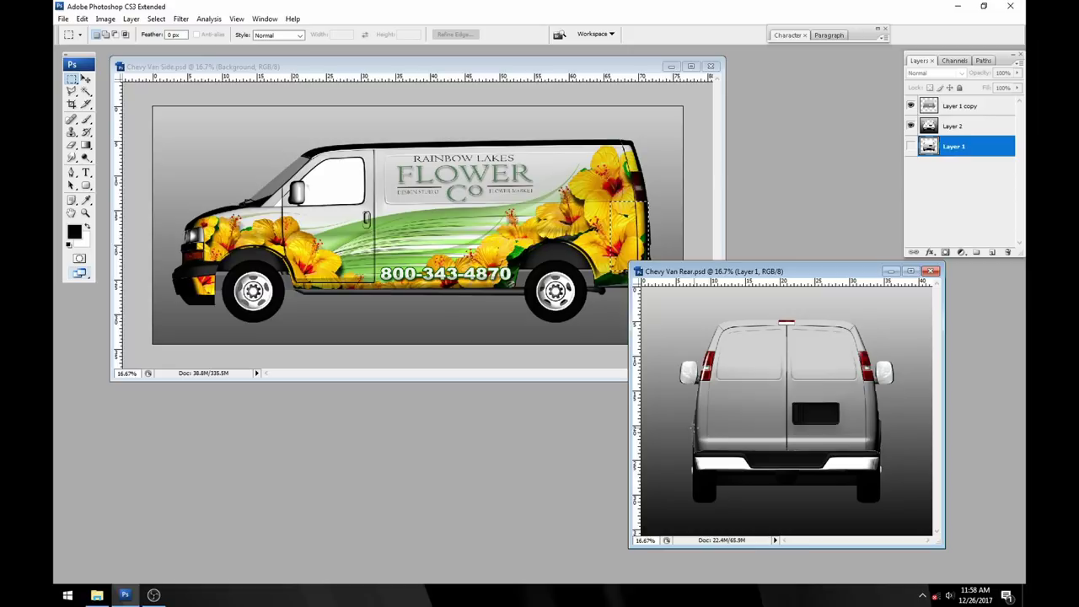
left_click(85, 79)
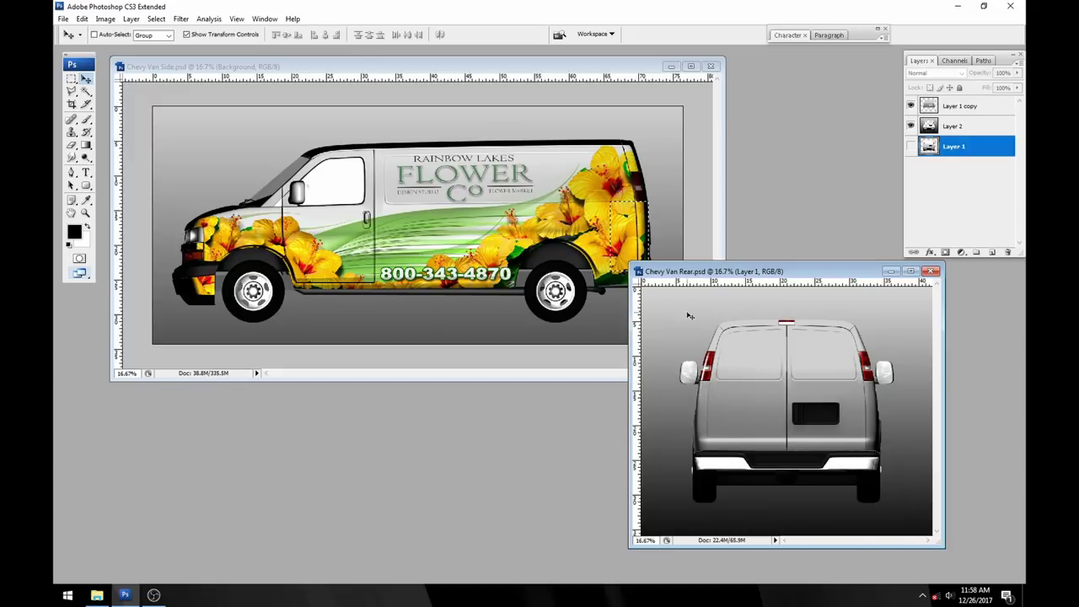
left_click_drag(605, 72, 572, 85)
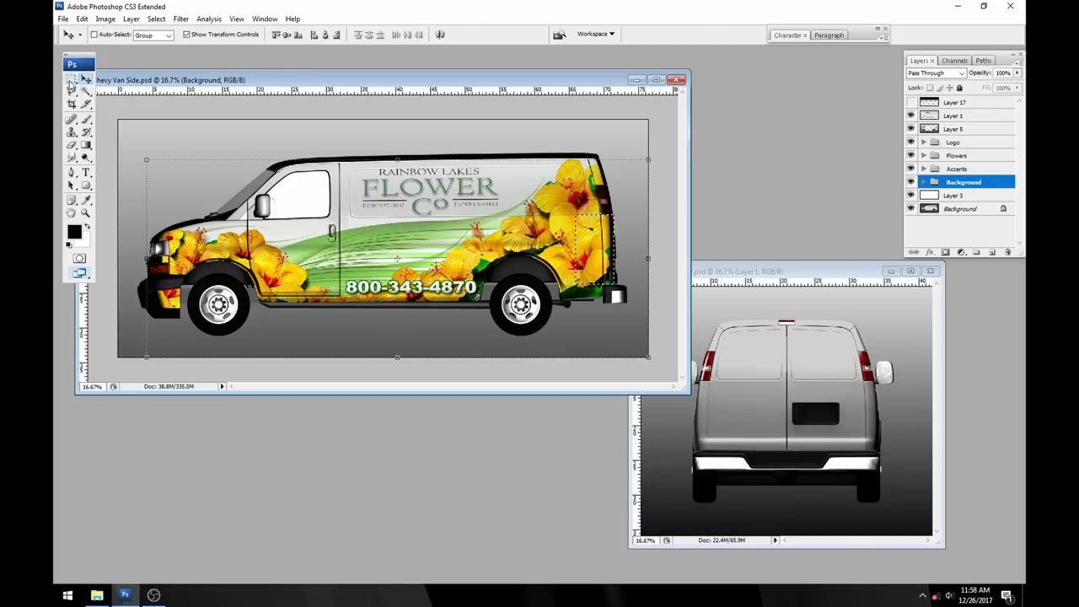
left_click(955, 142)
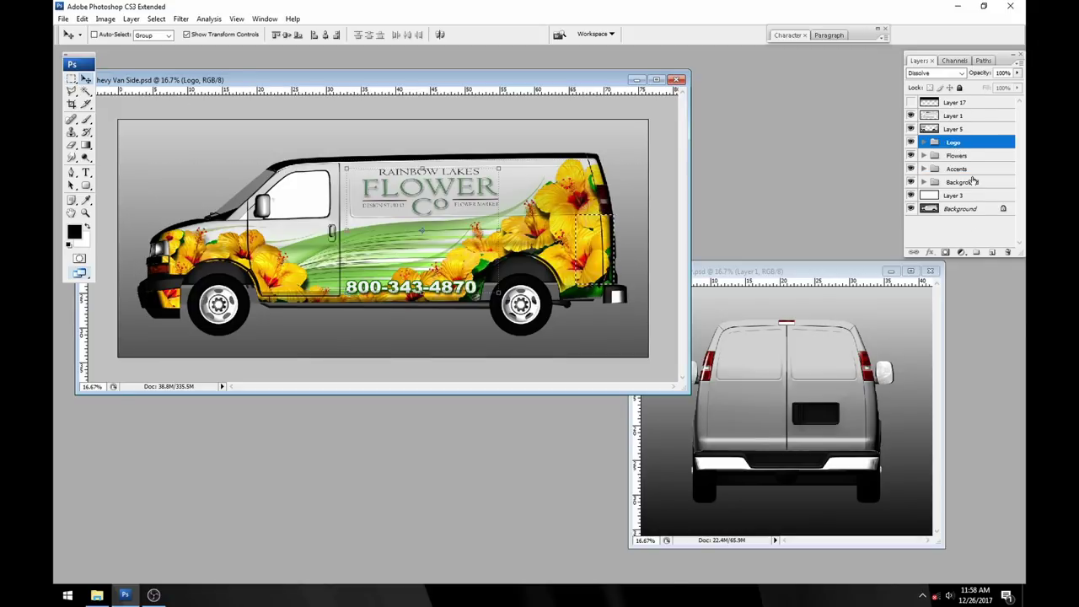
left_click(993, 254)
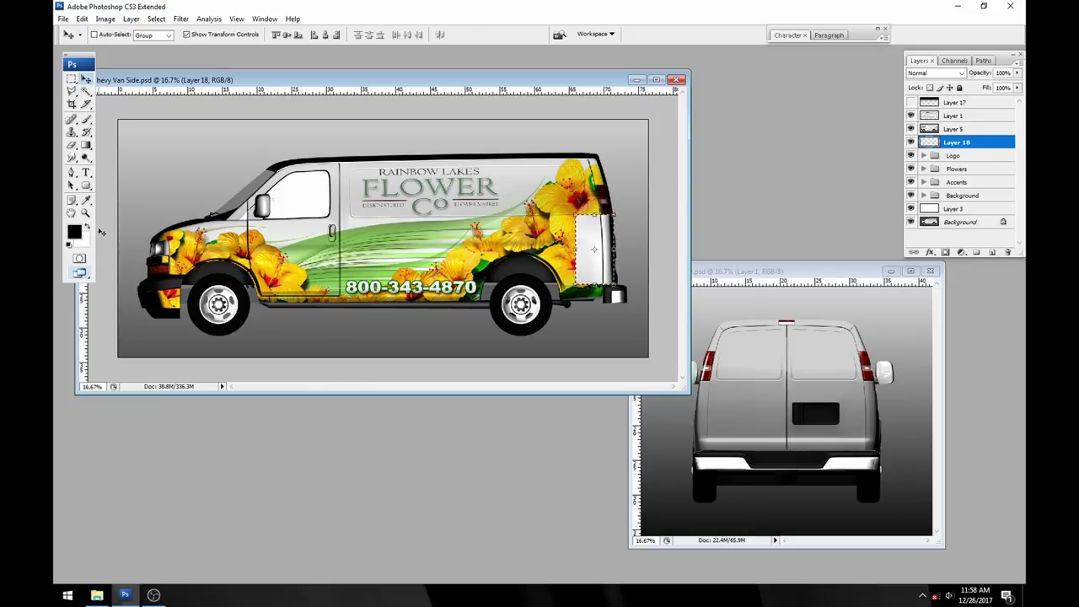
key("h")
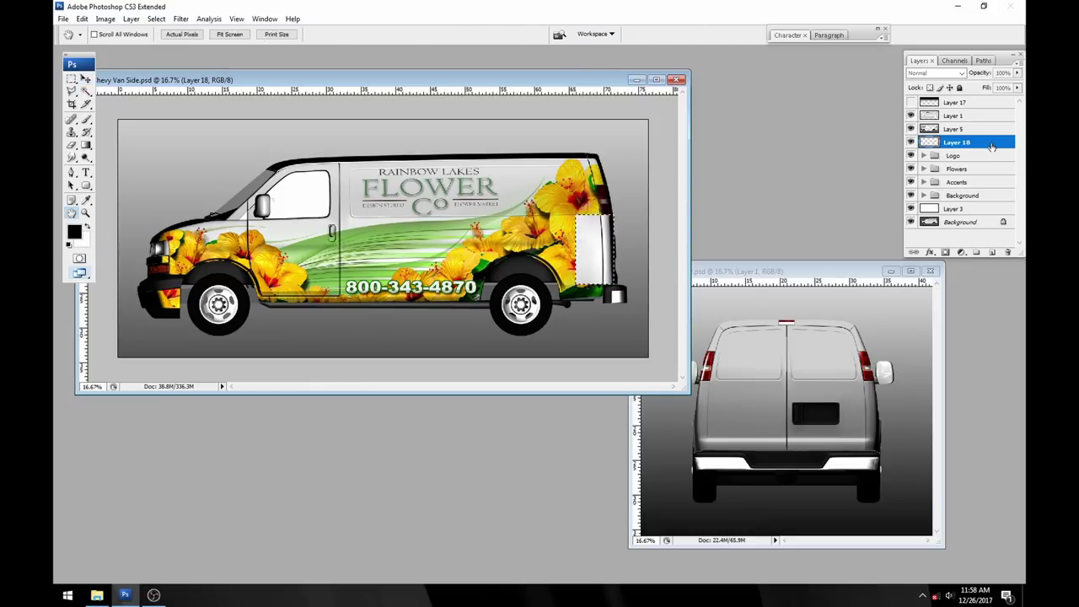
- Apply a black-to-white linear Gradient Overlay with an angle of 0° to the filled rectangle's layer
double_click(992, 145)
left_click(732, 419)
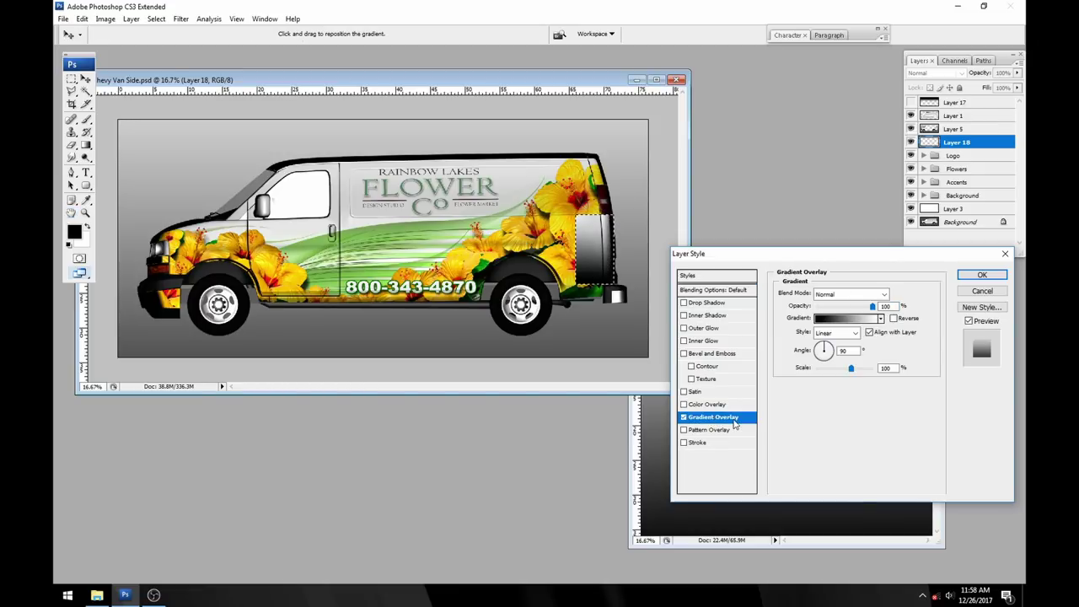
double_click(843, 351)
type("0")
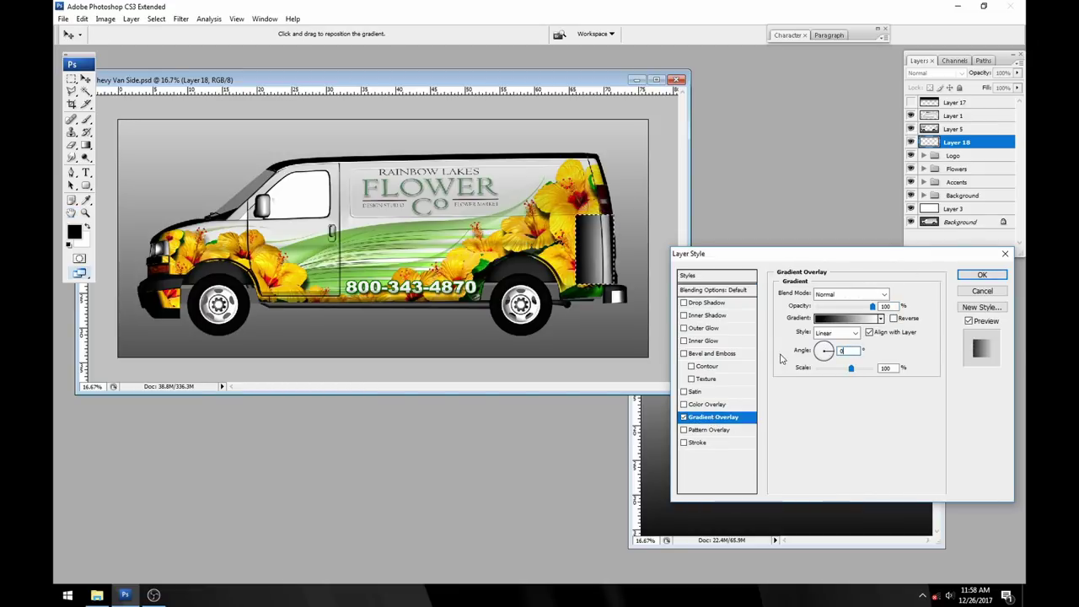
left_click(982, 275)
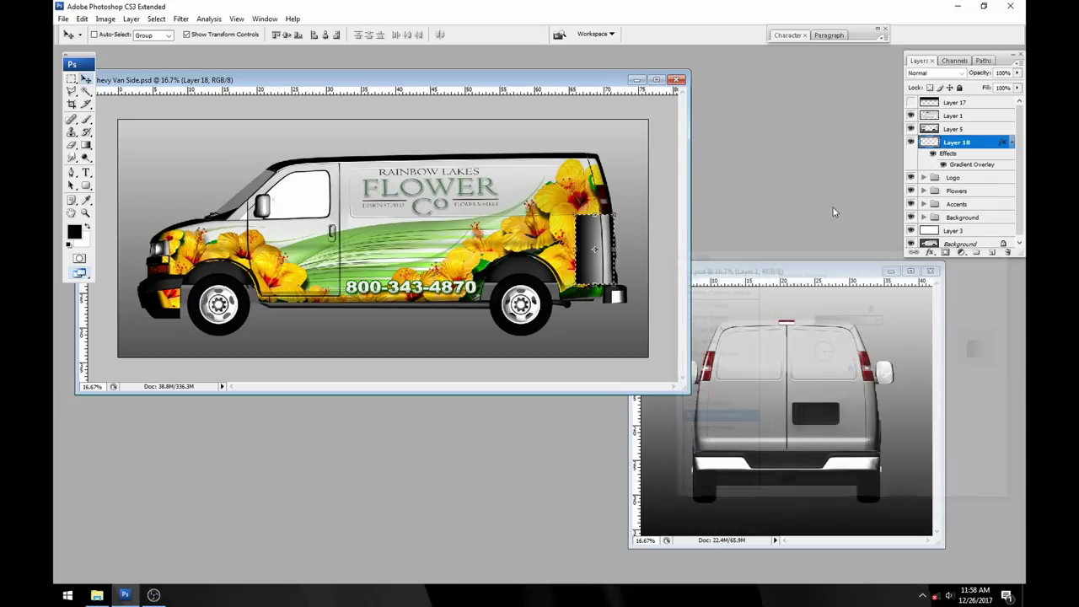
- Examine the gradient rectangle over the full artwork by temporarily hiding the van template layers, Layer 5 and Layer 1
left_click(910, 128)
left_click(911, 114)
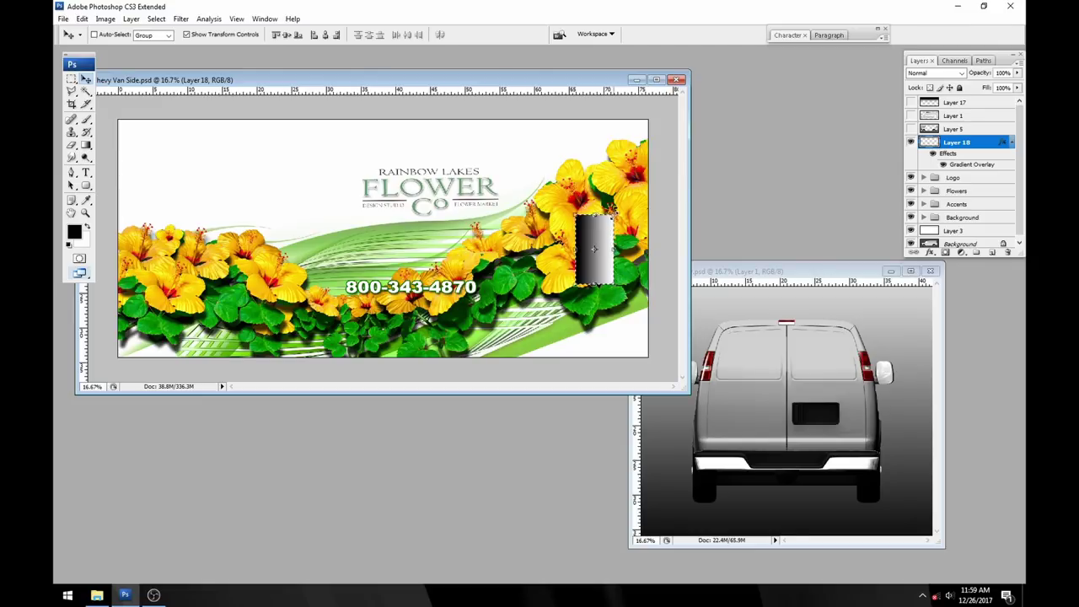
left_click(911, 129)
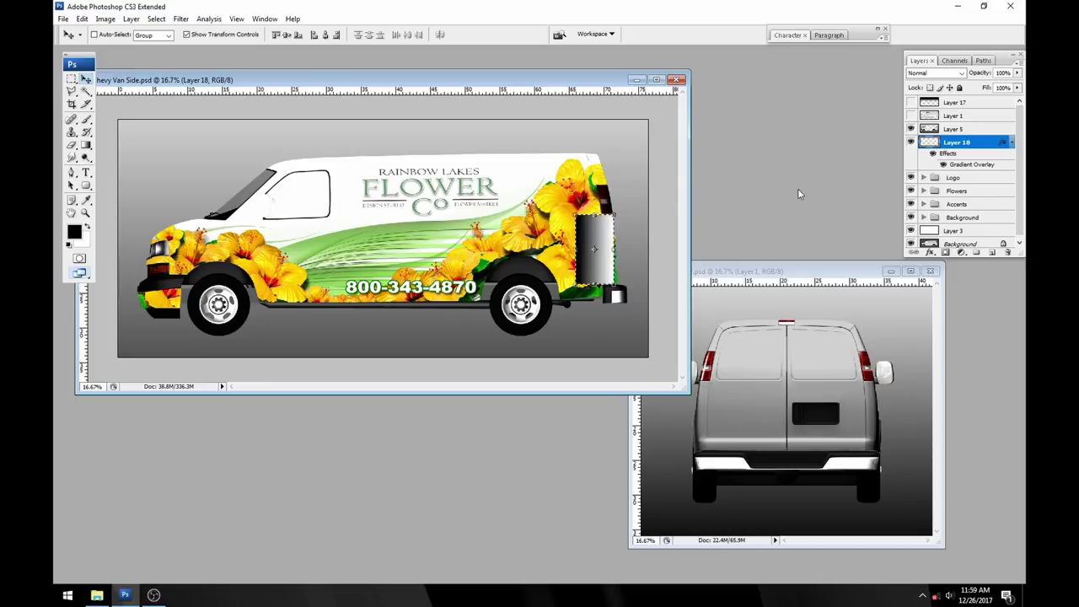
left_click(911, 116)
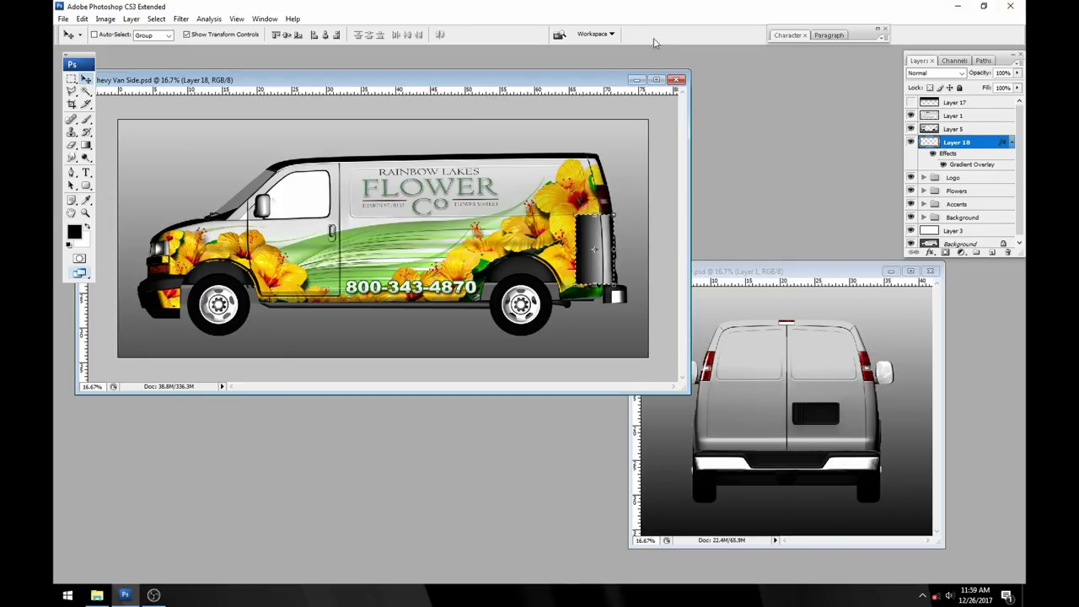
- Clear the marquee selection and collapse the effects list of the gradient rectangle's layer
left_click(156, 18)
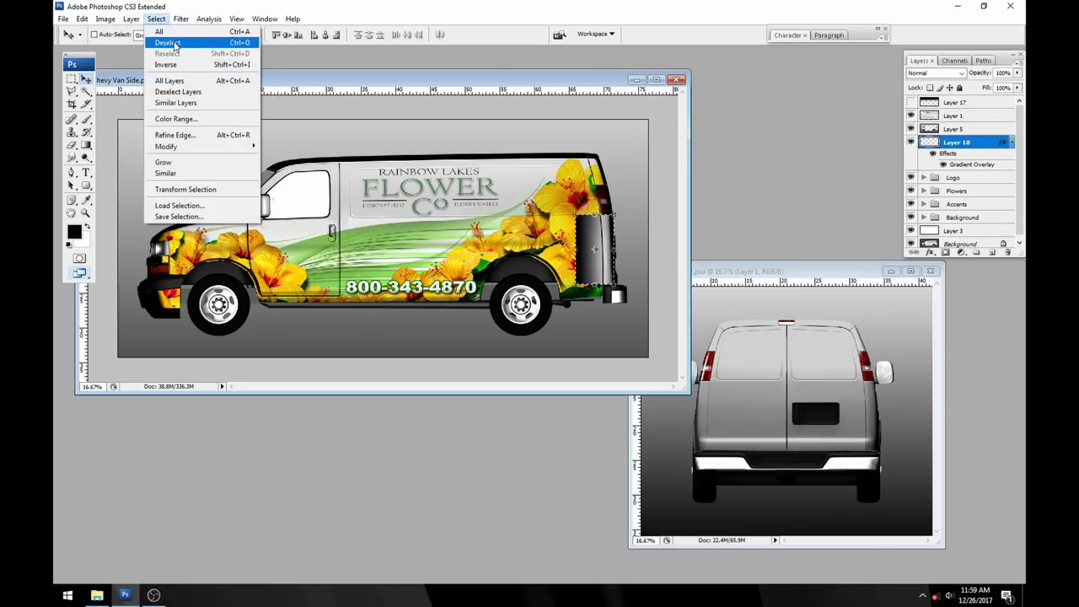
left_click(168, 42)
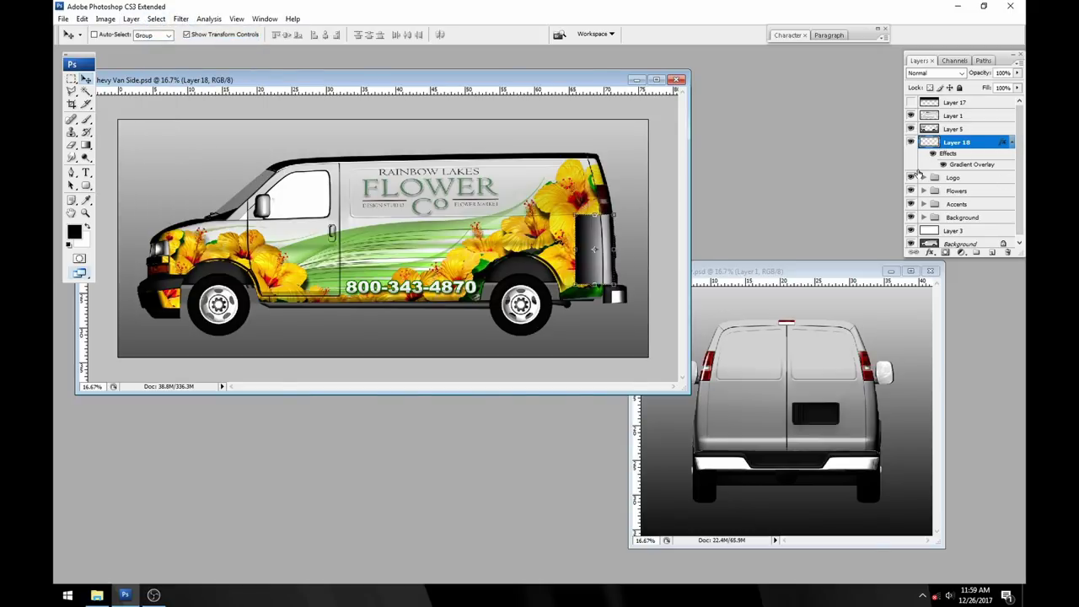
left_click(1012, 143)
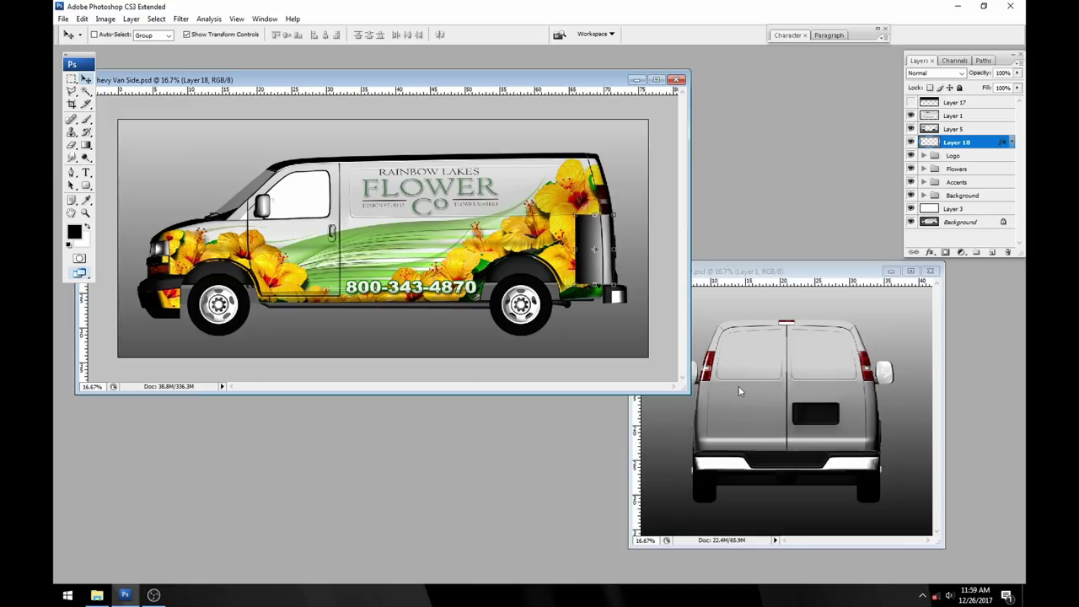
- Copy Layer 18 together with the Flowers, Accents and Background groups from the side document onto the van in Chevy Van Rear.psd
left_click(764, 275)
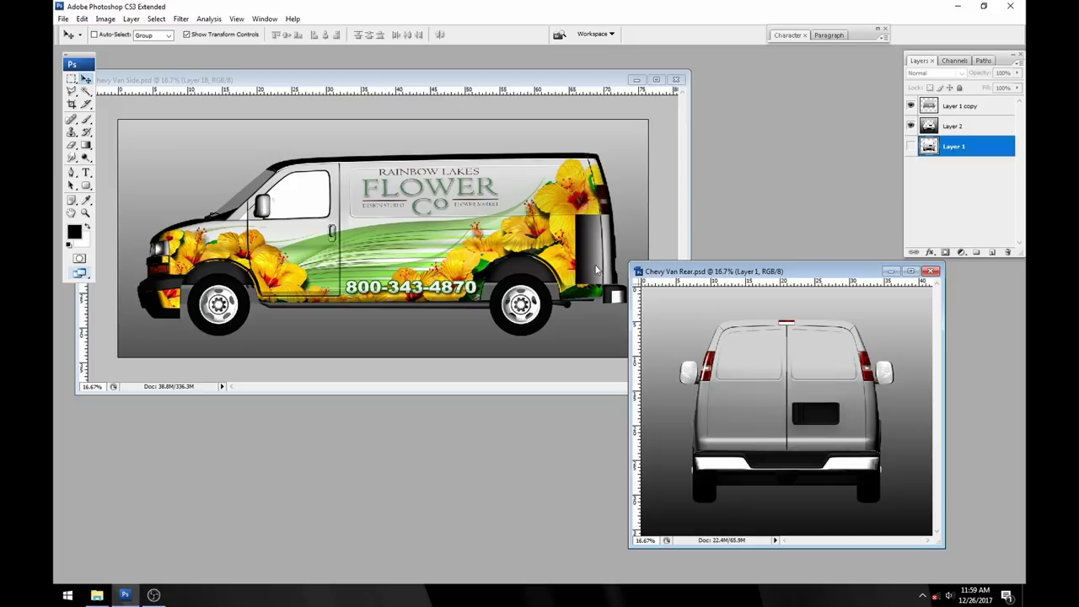
left_click(573, 78)
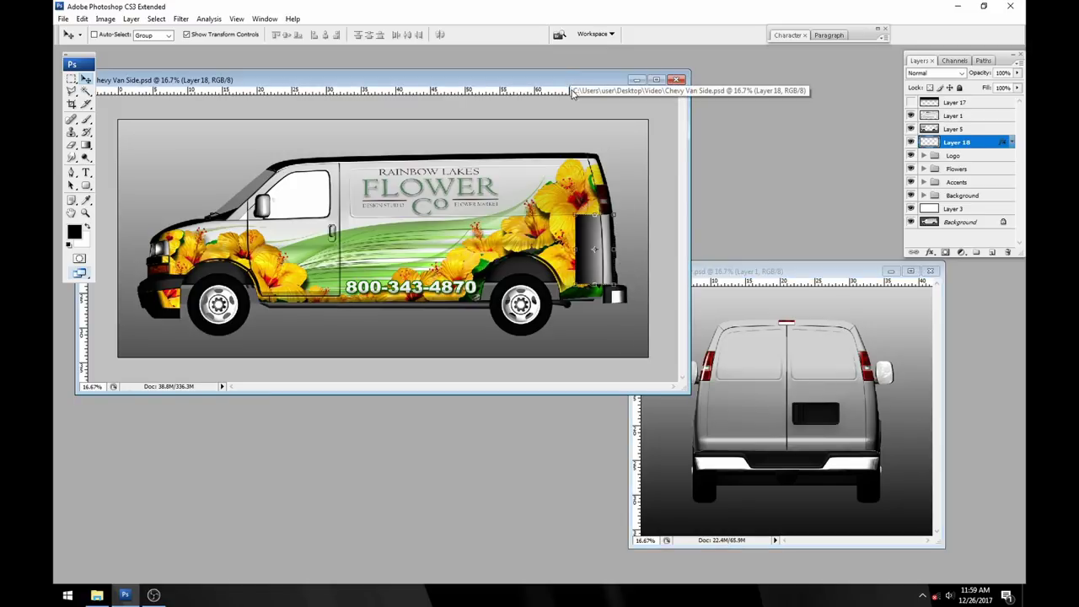
left_click(973, 169)
left_click(976, 184, "shift")
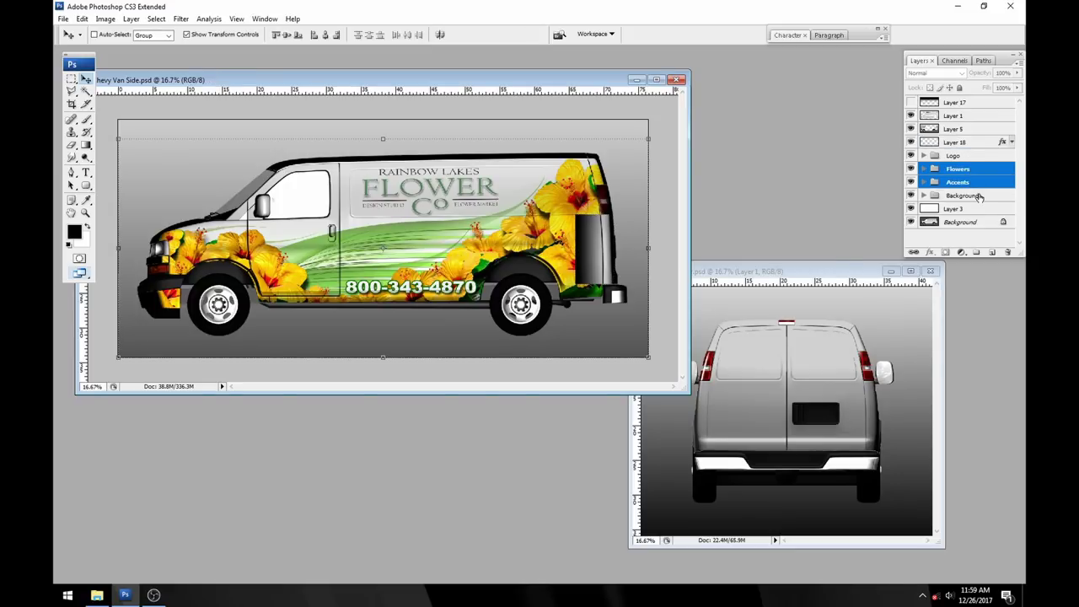
left_click(979, 197, "shift")
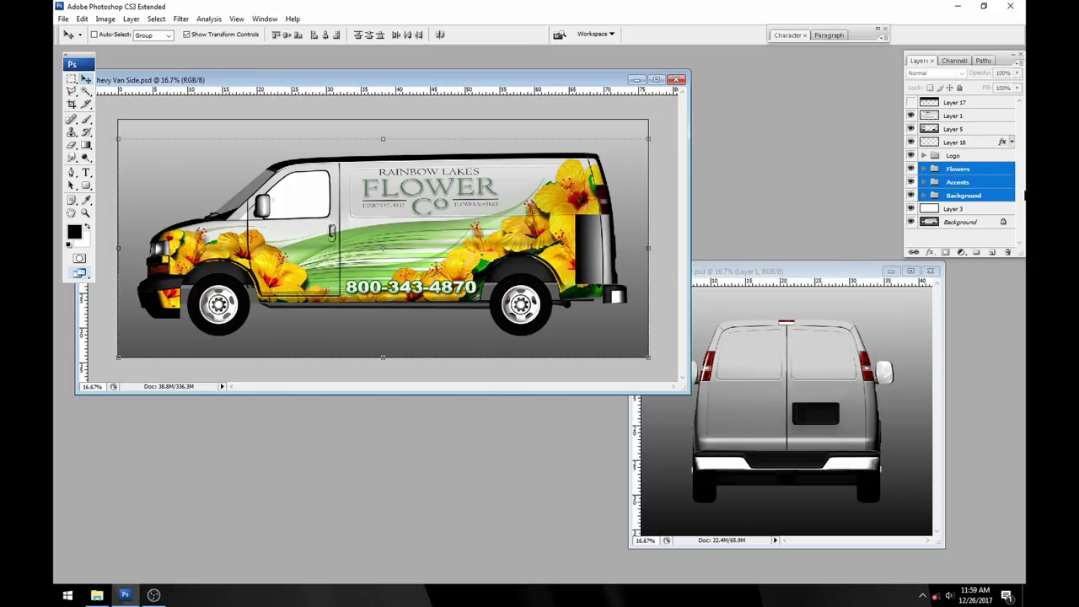
left_click(977, 143, "ctrl")
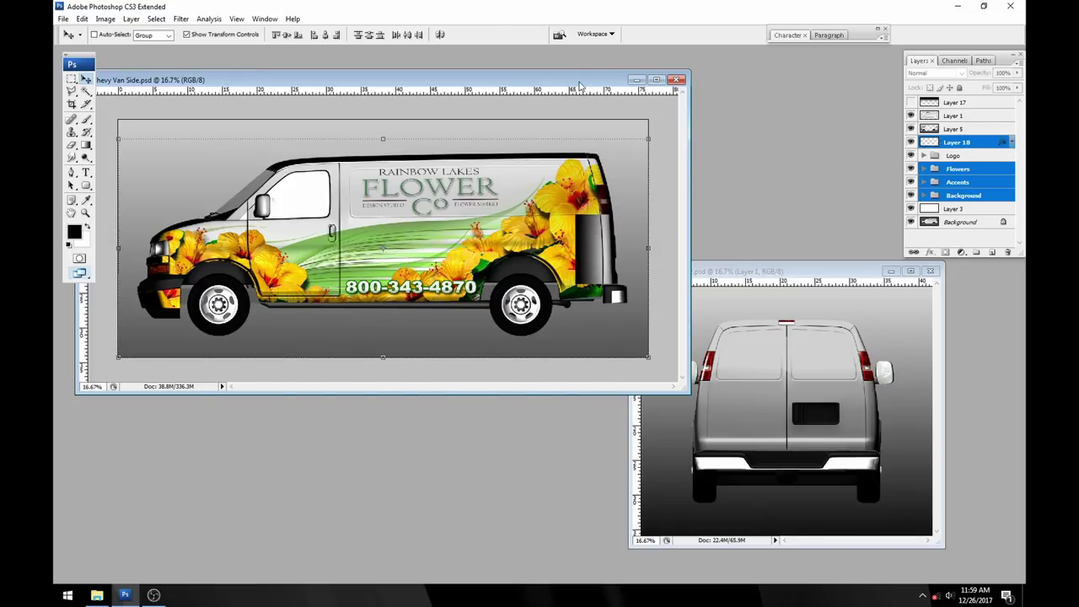
left_click_drag(462, 260, 725, 362)
- Minimize the side view document and enlarge the rear van document to 33.3% zoom
left_click_drag(831, 271, 664, 153)
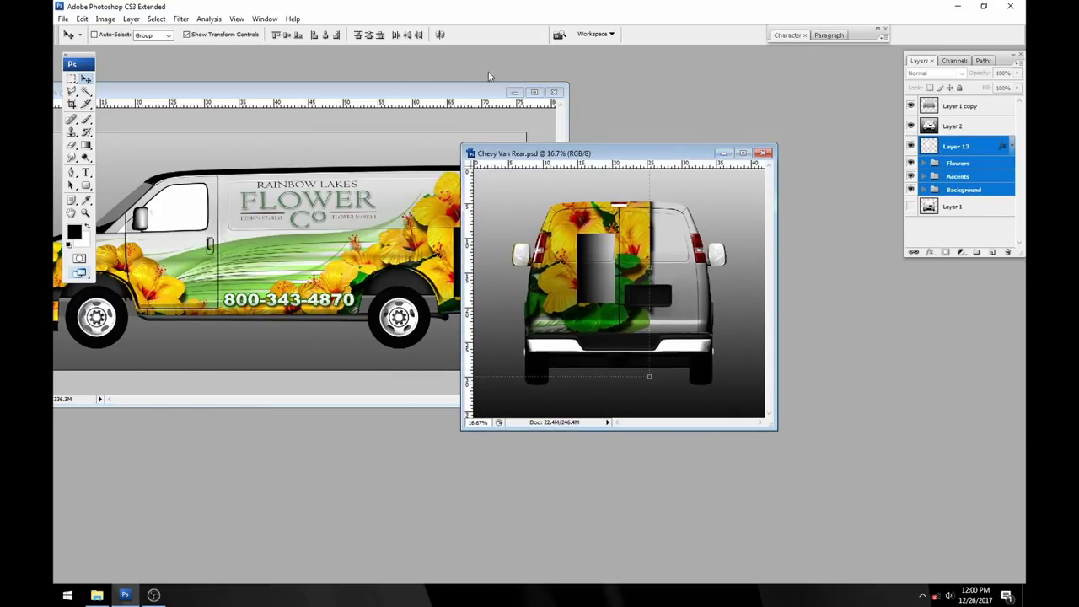
left_click(515, 93)
left_click_drag(550, 145, 402, 143)
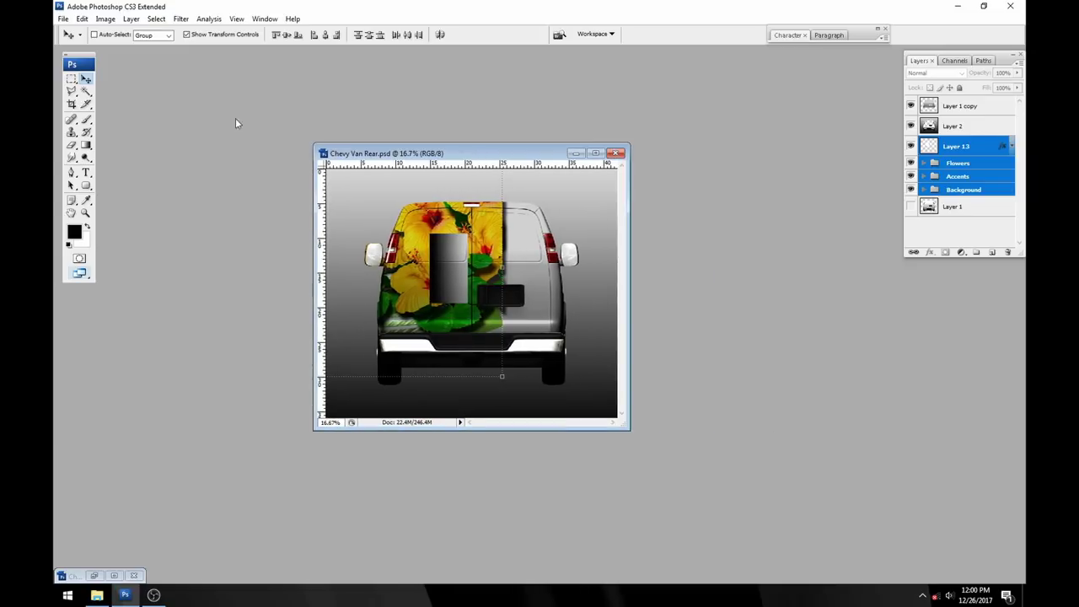
left_click(86, 213)
left_click(452, 264)
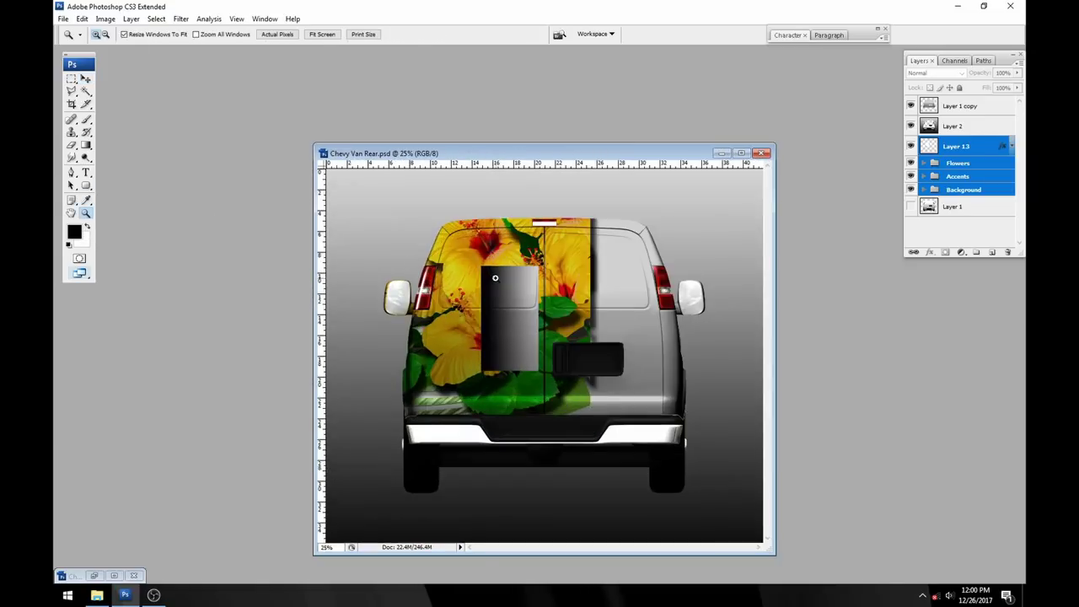
left_click(495, 277)
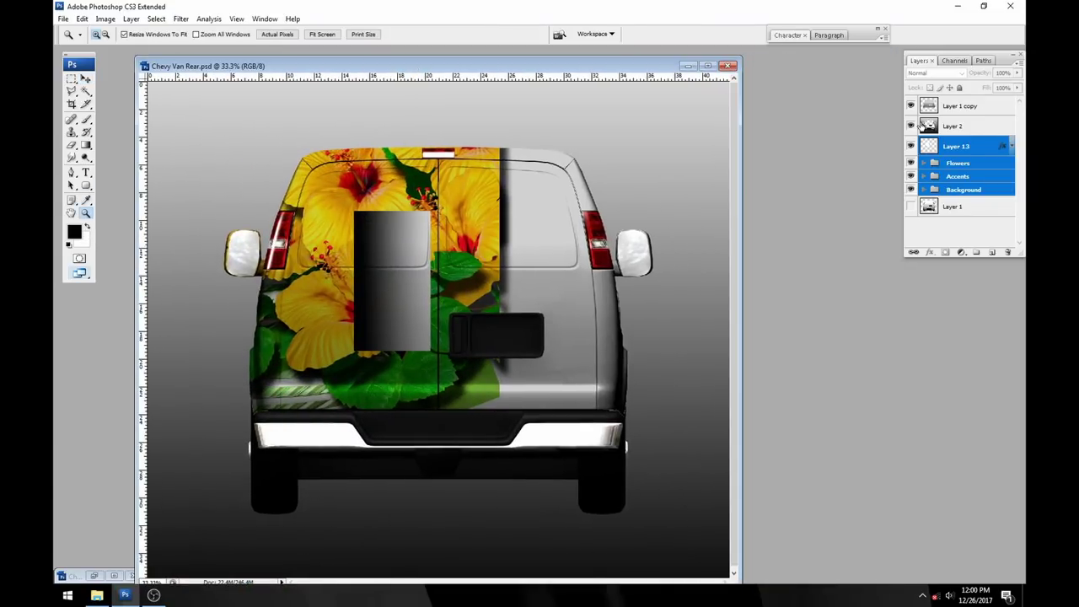
- Hide Layer 2 and move the copied artwork so the gradient rectangle's light edge meets the left side of the rear van body
left_click(911, 126)
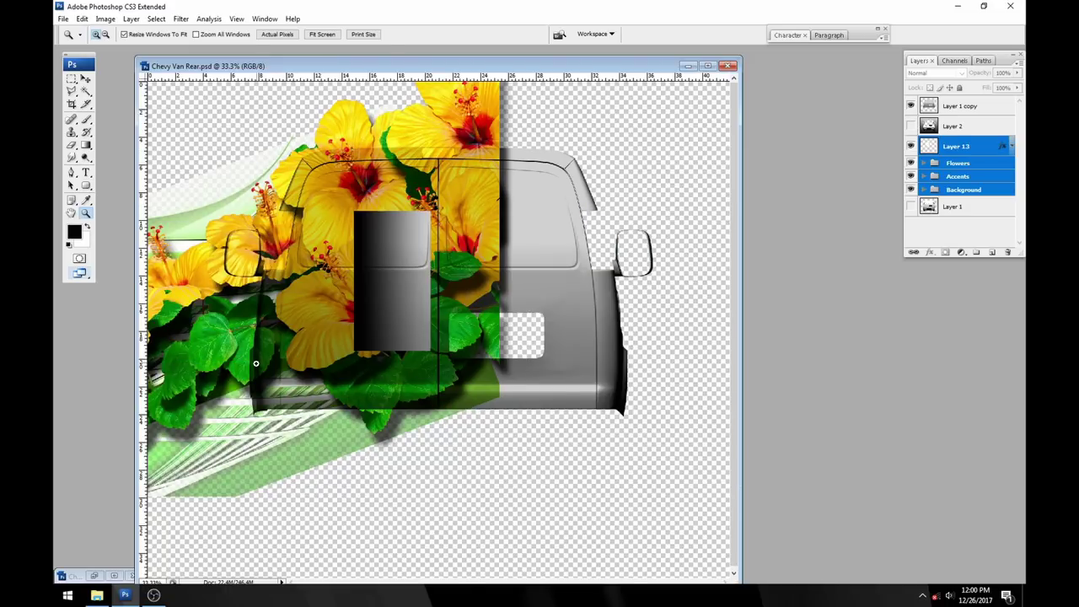
left_click(85, 78)
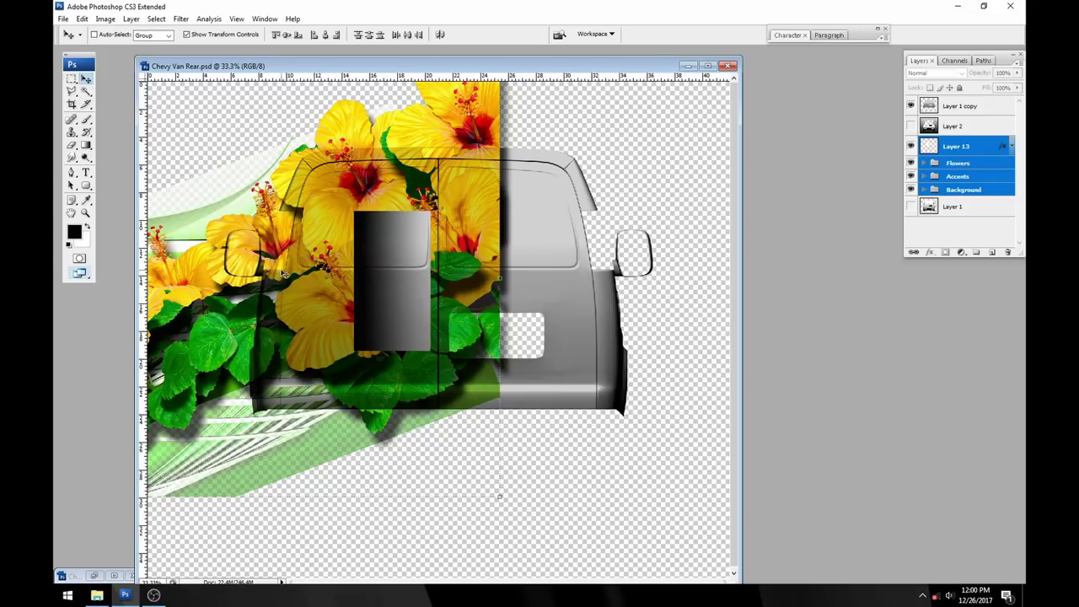
left_click_drag(384, 183, 472, 355)
left_click_drag(436, 397, 510, 408)
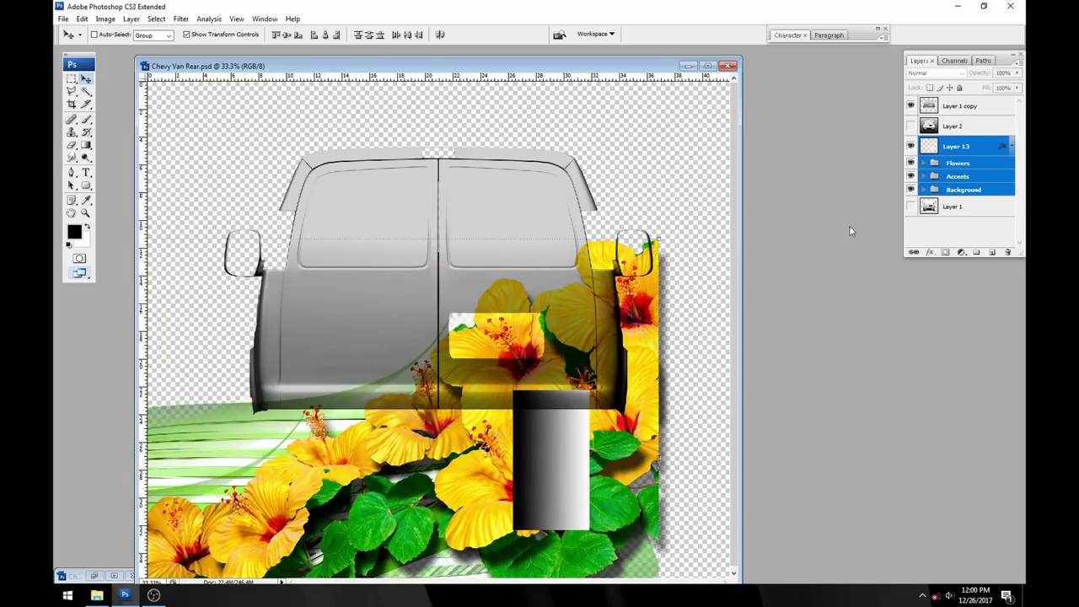
left_click_drag(472, 412, 492, 419)
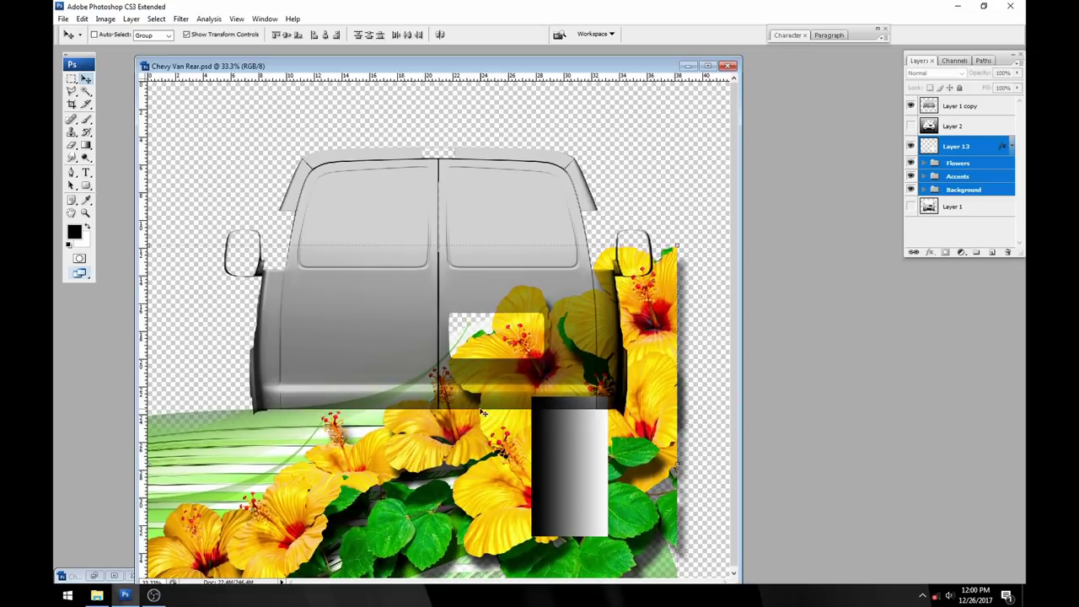
left_click_drag(470, 398, 502, 430)
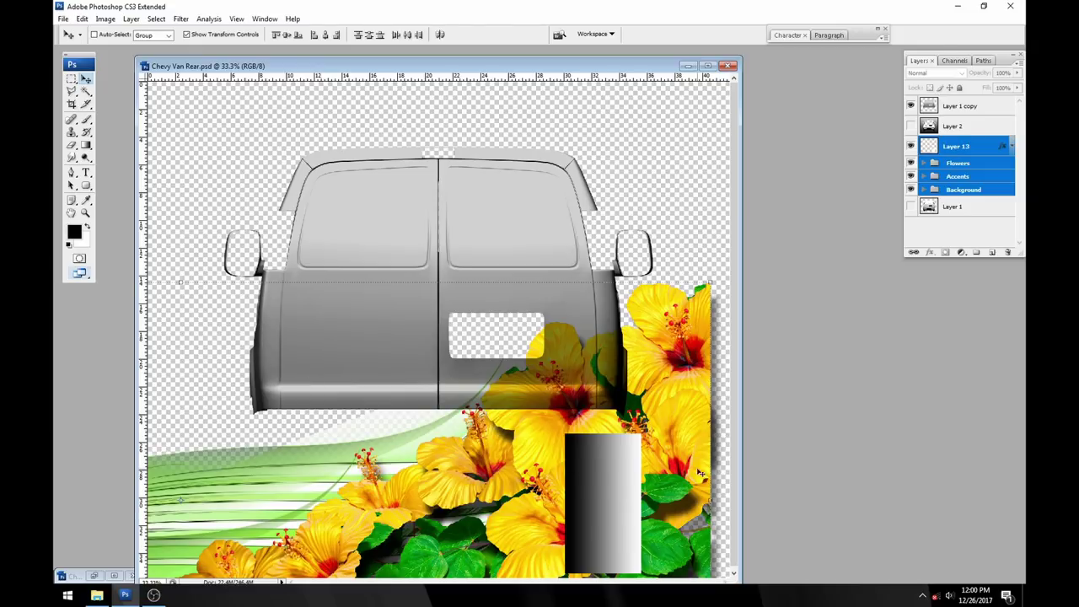
left_click_drag(625, 485, 242, 320)
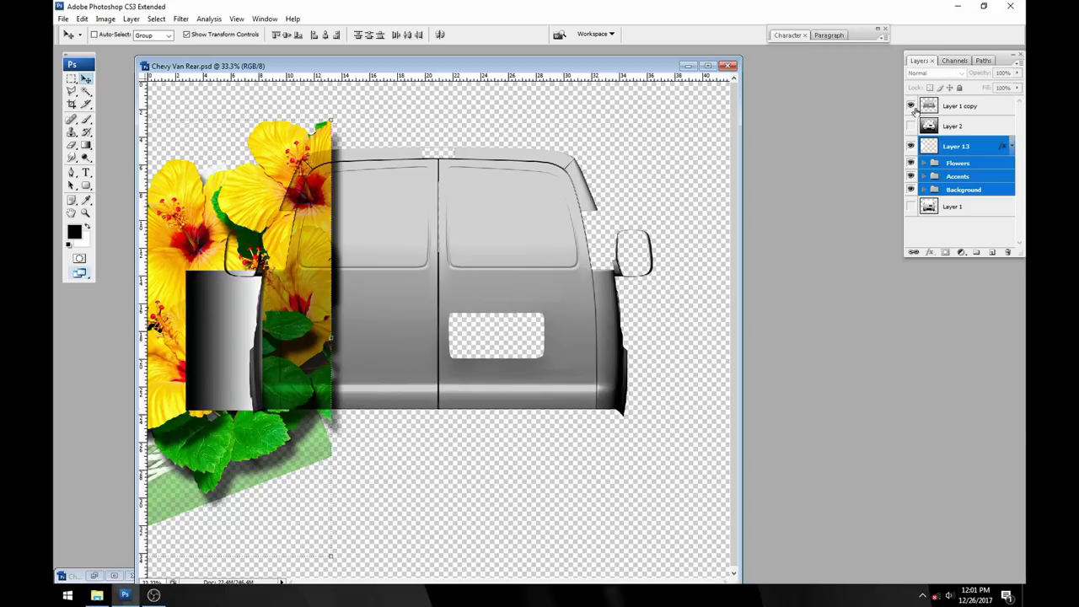
left_click(953, 162)
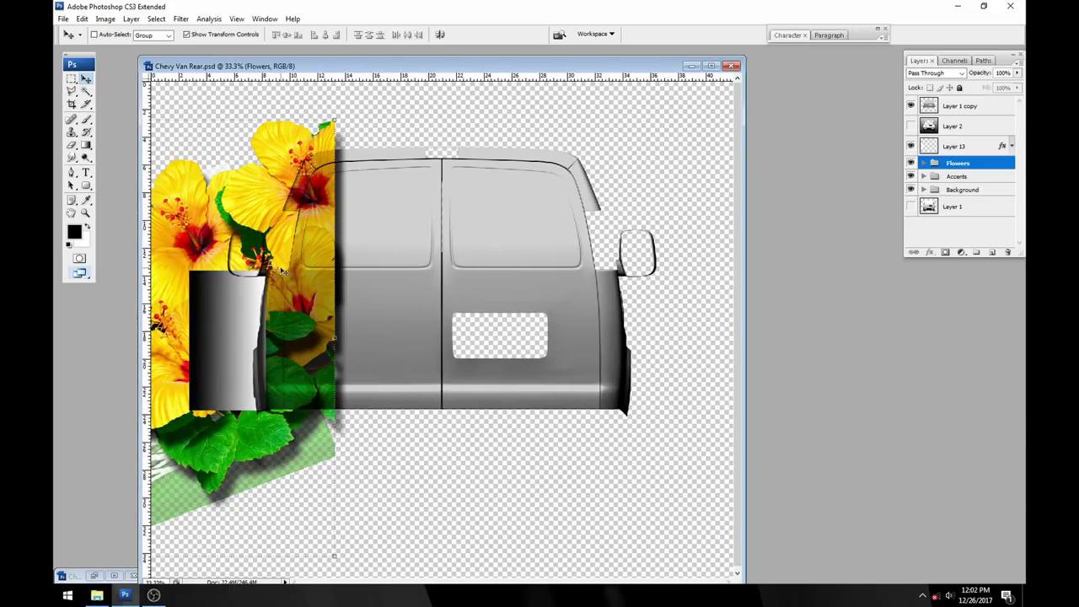
key("ctrl+minus")
key("ctrl+minus")
key("ctrl+minus")
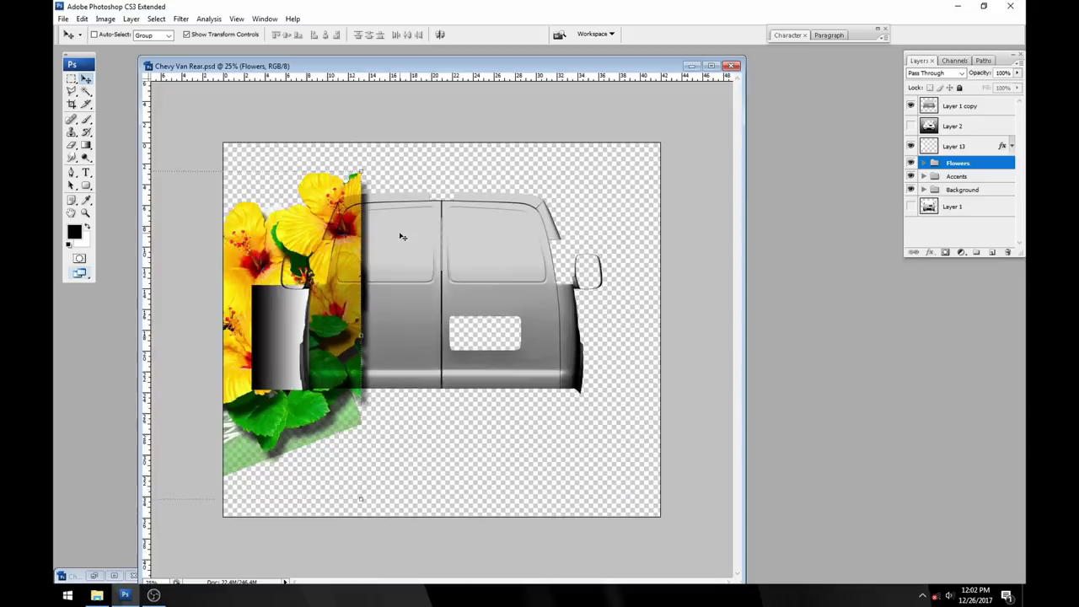
left_click(203, 332)
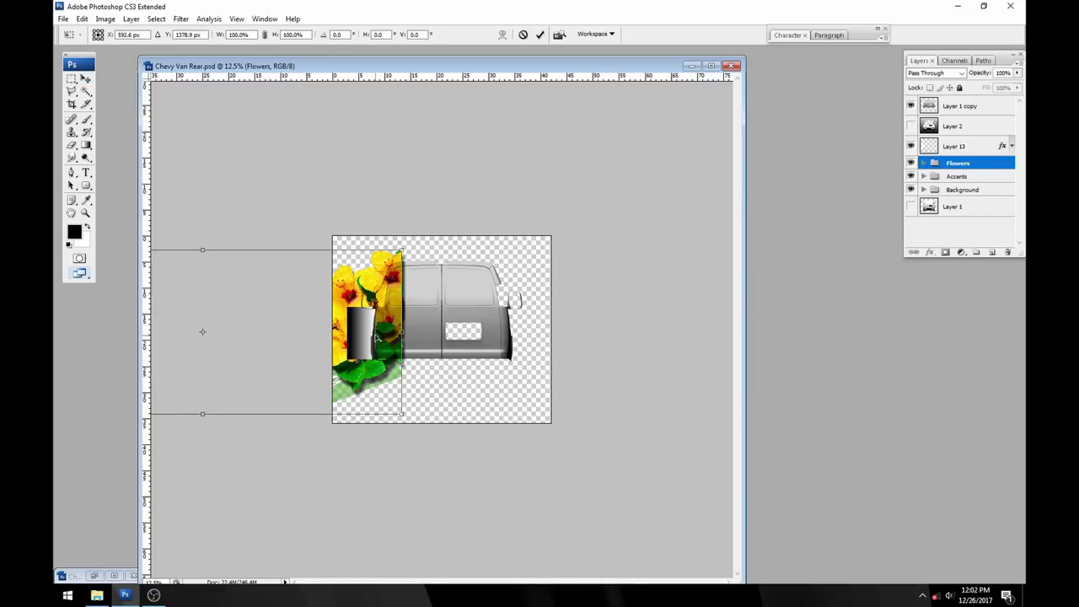
left_click_drag(379, 335, 379, 333)
key("ctrl+plus")
key("ctrl+plus")
key("ctrl+plus")
key("ctrl+plus")
key("ctrl+plus")
key("ctrl+plus")
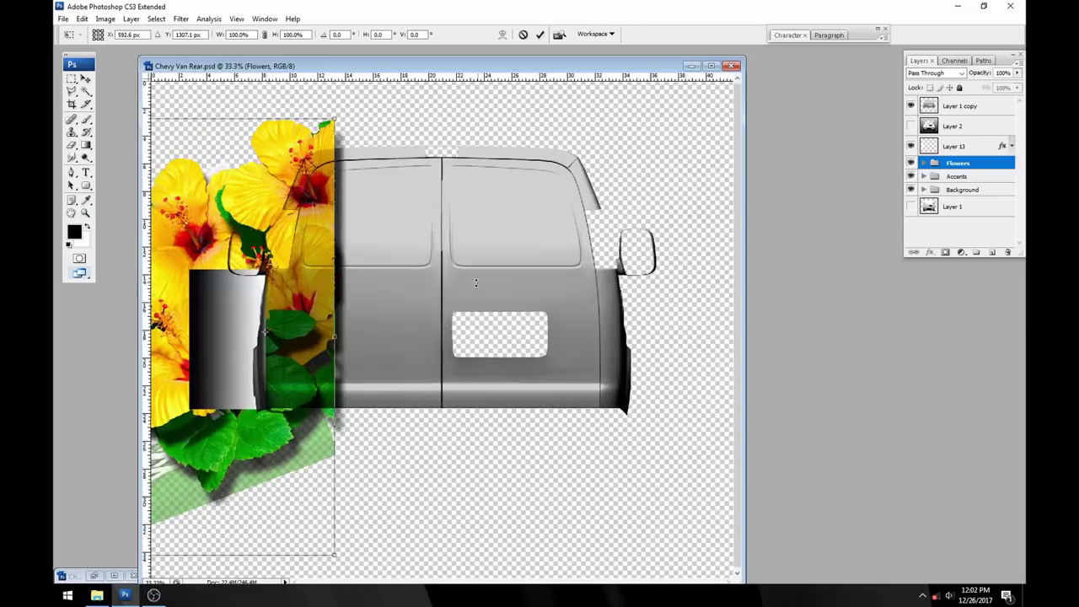
scroll(478, 283, "left", 10)
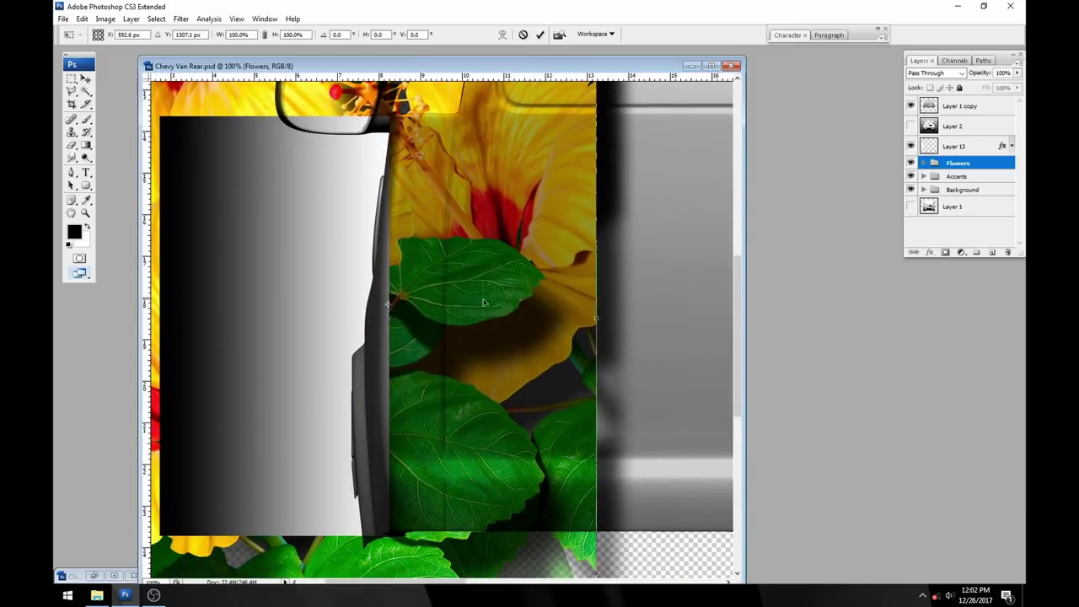
scroll(461, 318, "down", 5)
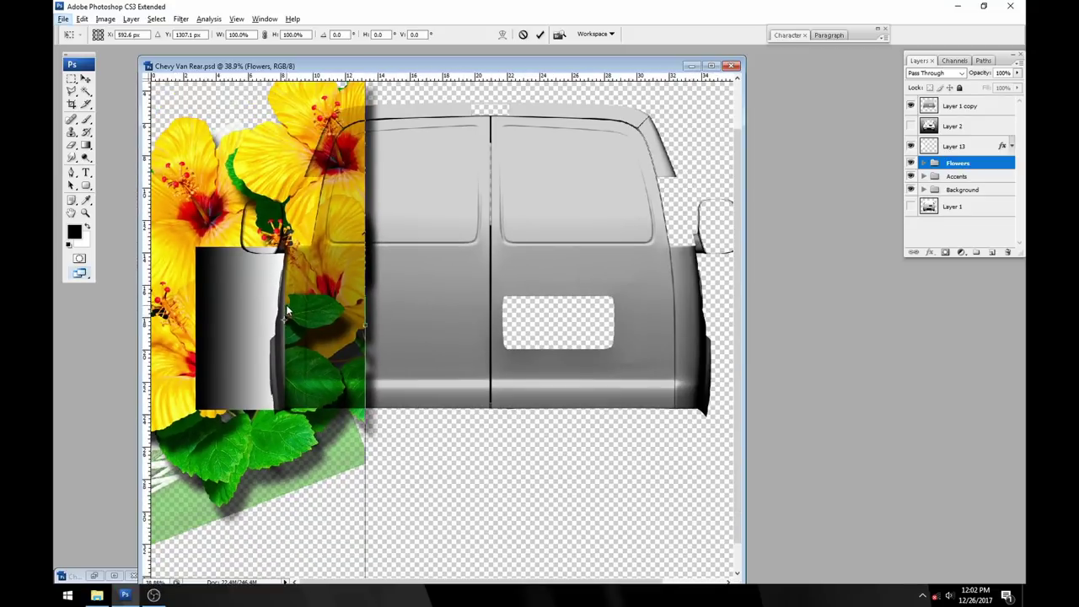
scroll(286, 305, "down", 4)
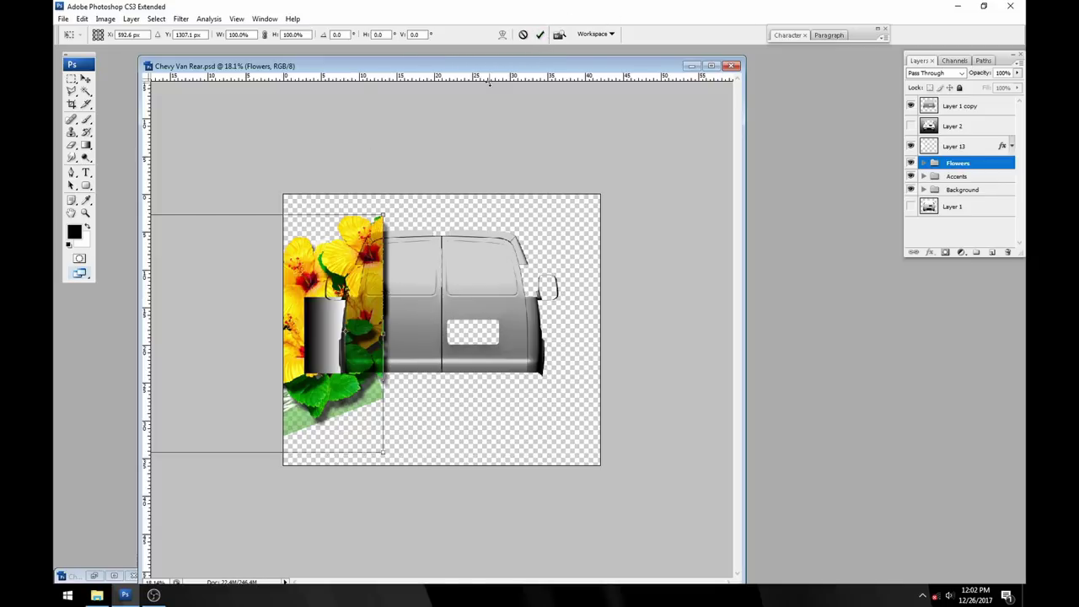
left_click(522, 35)
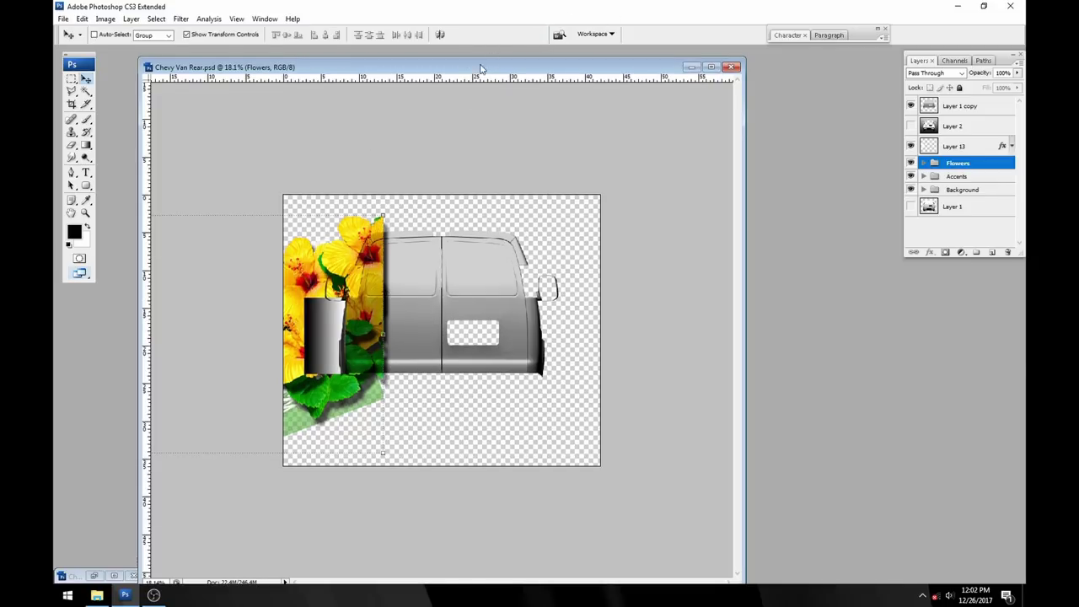
- Bring up Chevy Van Side.psd and hide its Layer 5 and Layer 1 to expose the full side artwork
left_click_drag(337, 65, 403, 60)
left_click(116, 576)
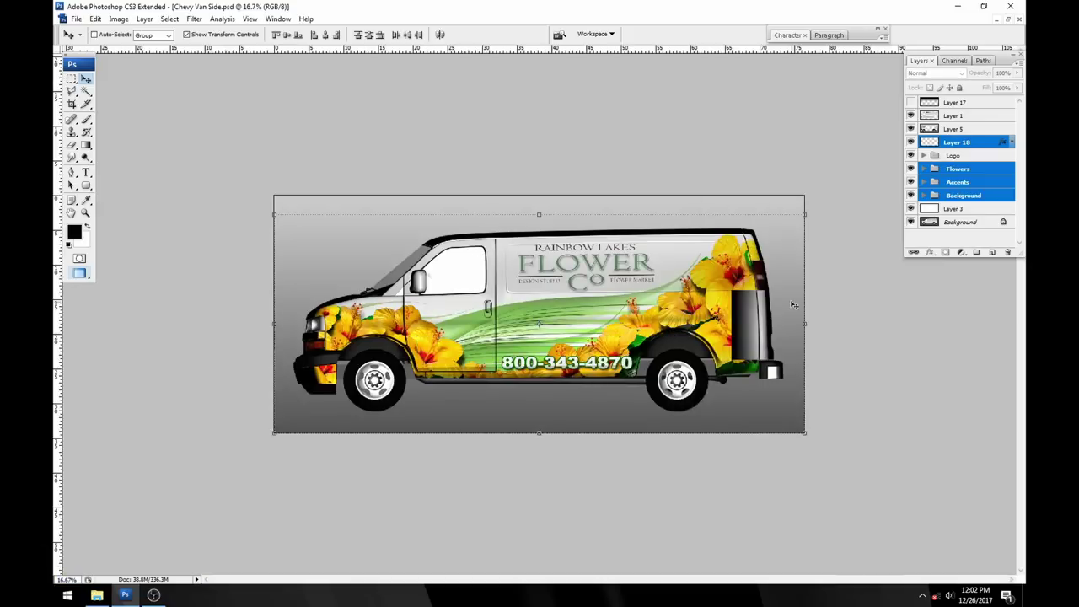
left_click(911, 129)
left_click(911, 115)
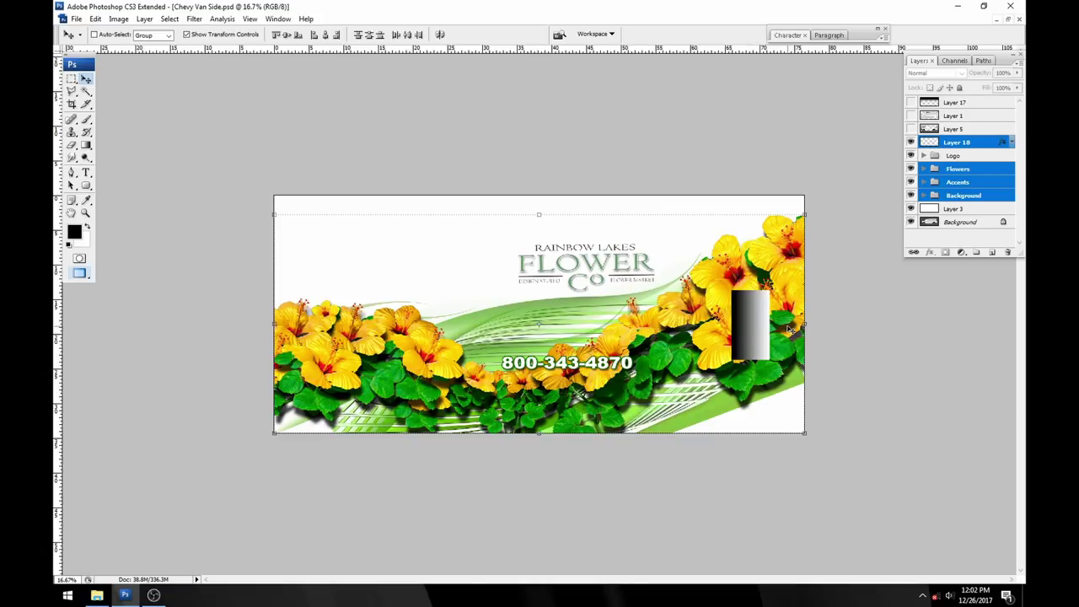
- Restore the side document to a floating window, move it aside and switch back to Chevy Van Rear.psd
left_click(1008, 18)
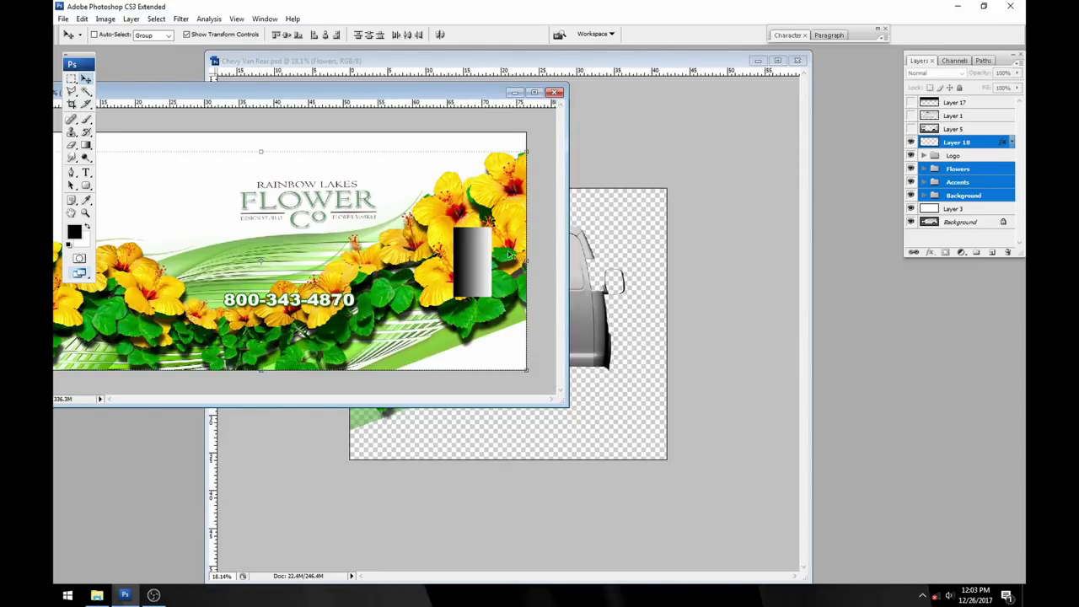
left_click_drag(475, 93, 394, 246)
left_click(529, 110)
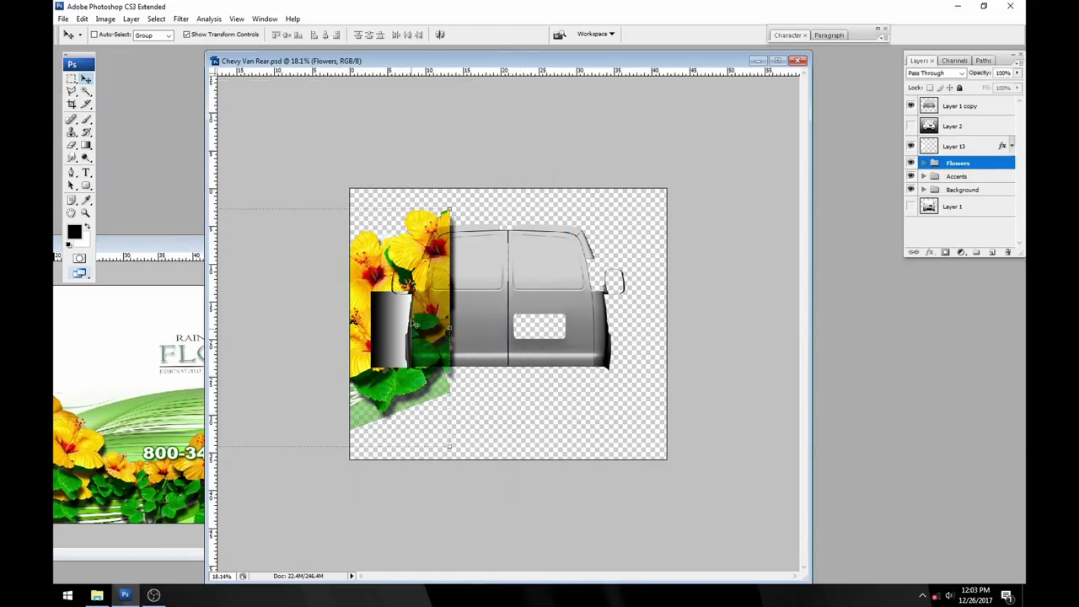
key("ctrl+minus")
key("ctrl+minus")
key("ctrl+minus")
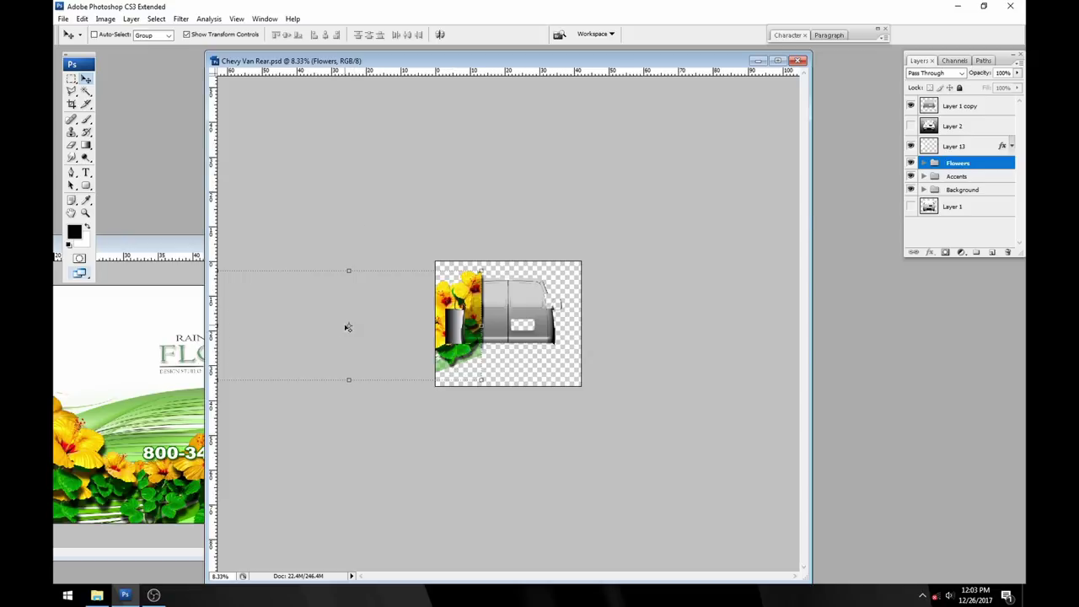
left_click(348, 326)
left_click_drag(463, 331, 468, 326)
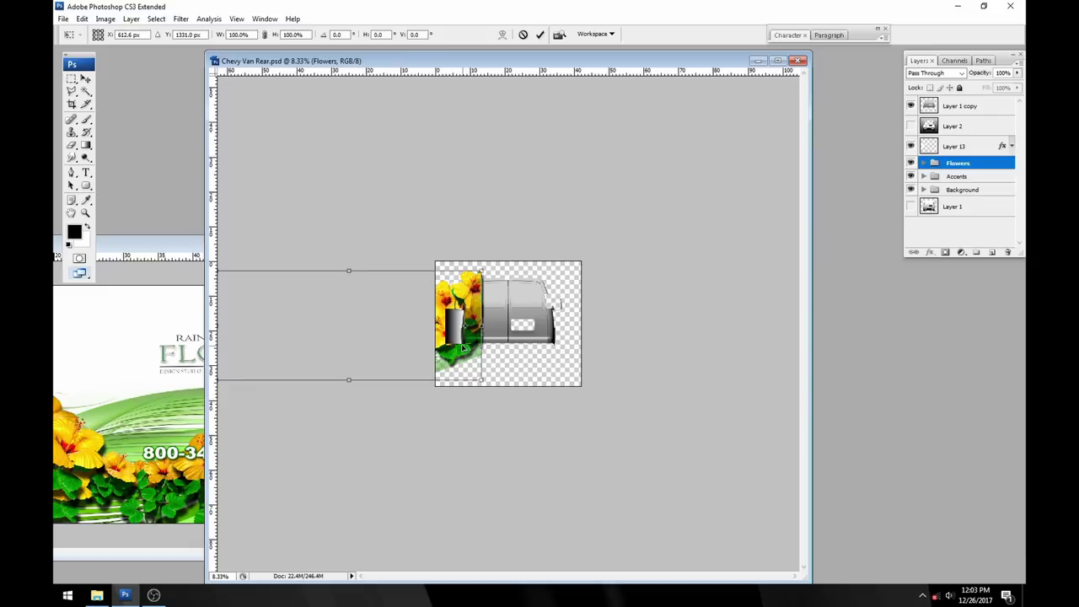
key("ctrl+plus")
key("ctrl+plus")
key("ctrl+plus")
key("ctrl+plus")
key("ctrl+plus")
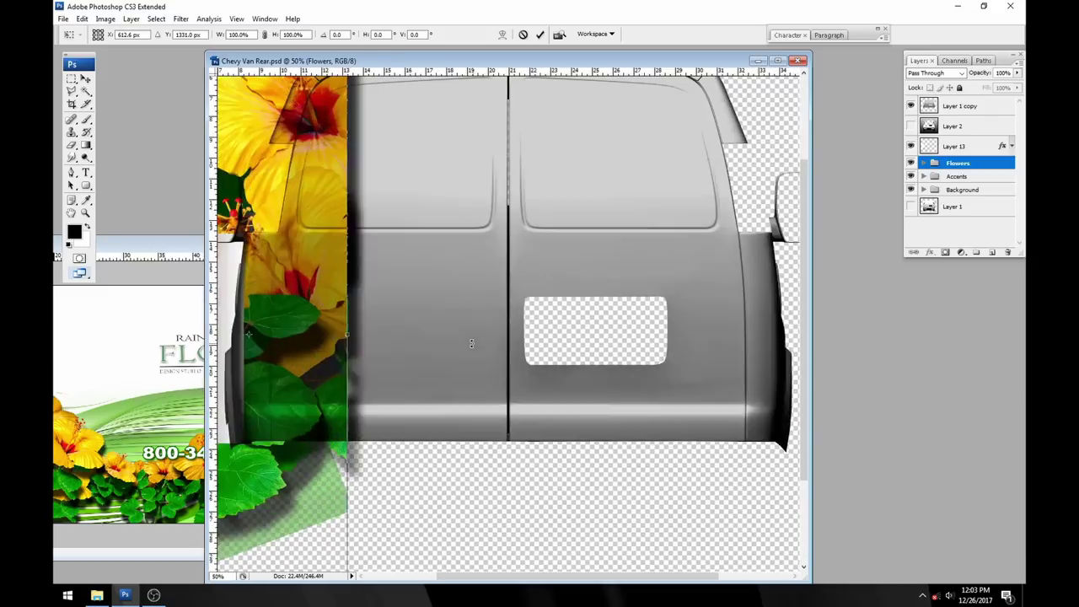
key("ctrl+plus")
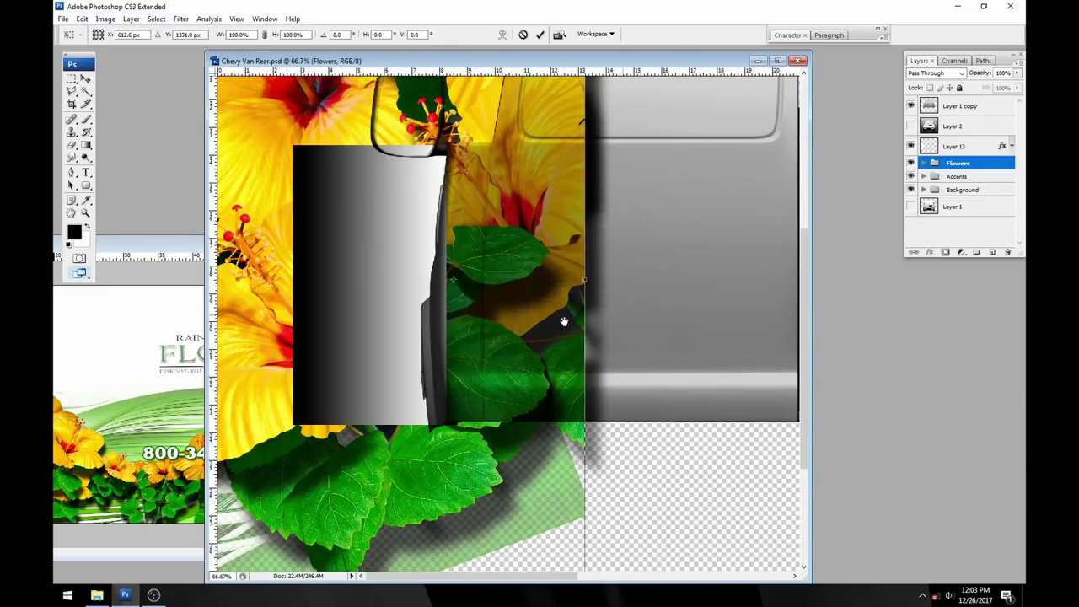
scroll(437, 294, "up", 2)
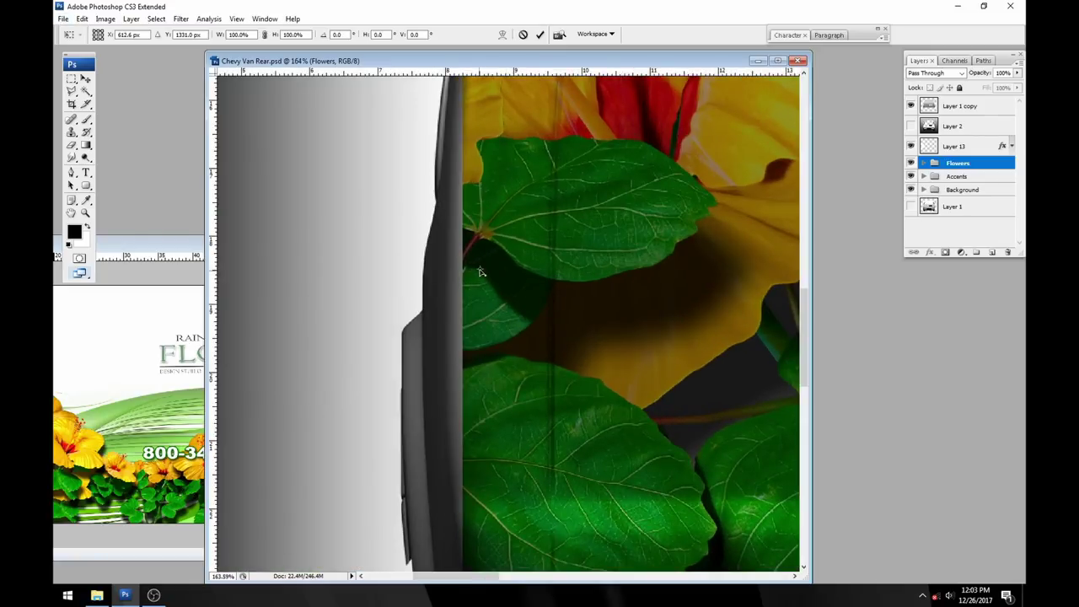
scroll(462, 274, "down", 5)
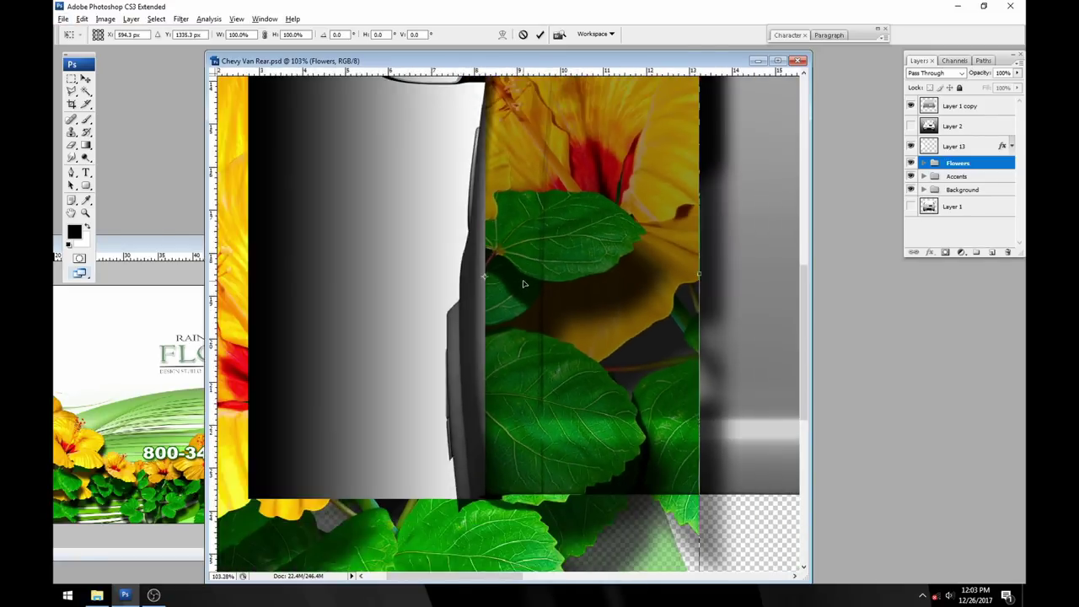
scroll(513, 286, "down", 1)
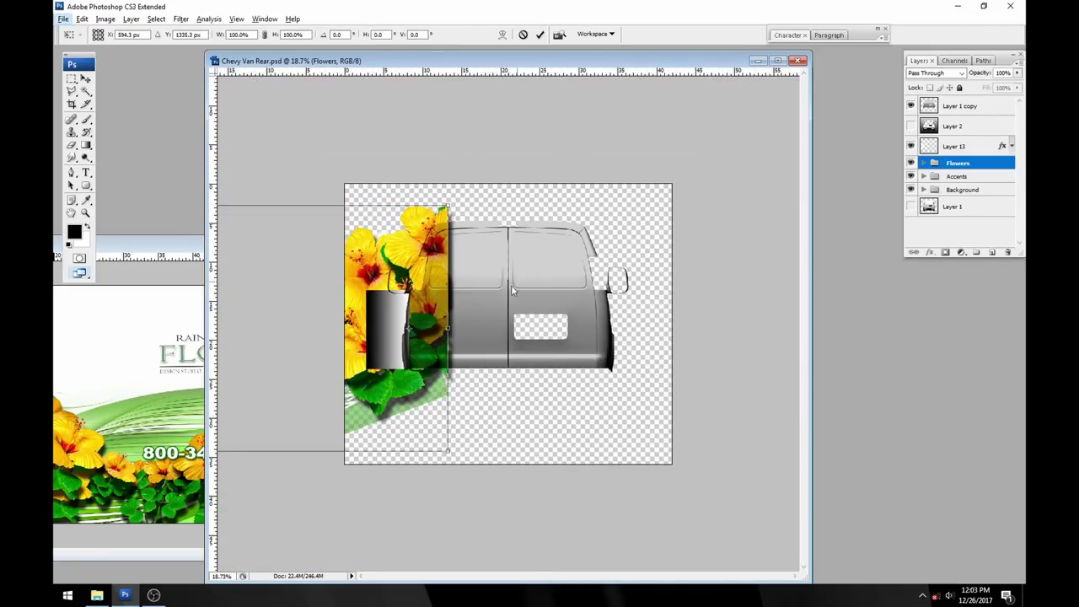
right_click(478, 316)
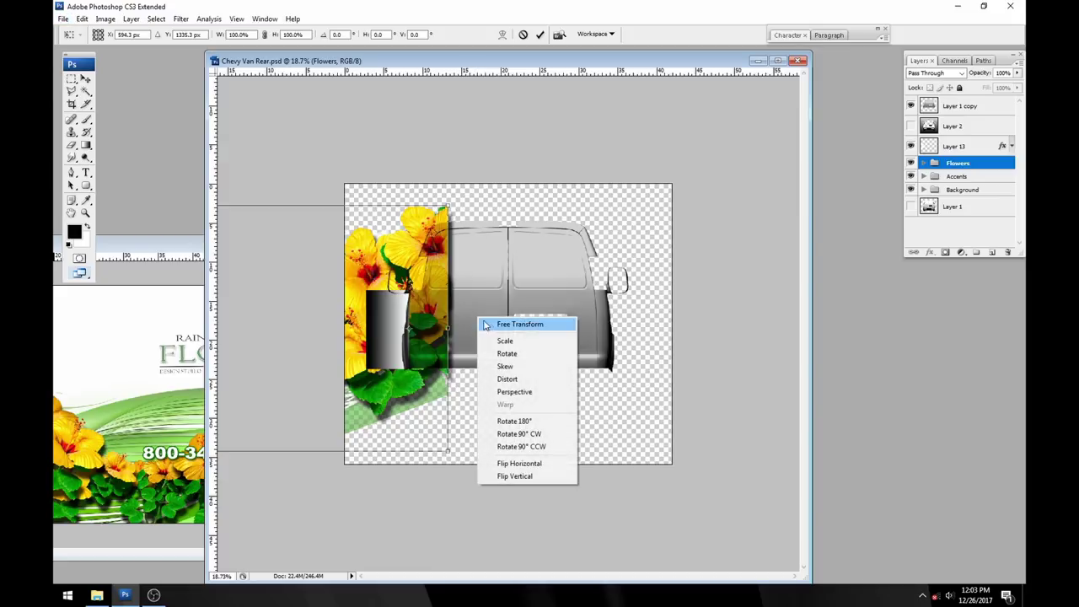
left_click(551, 466)
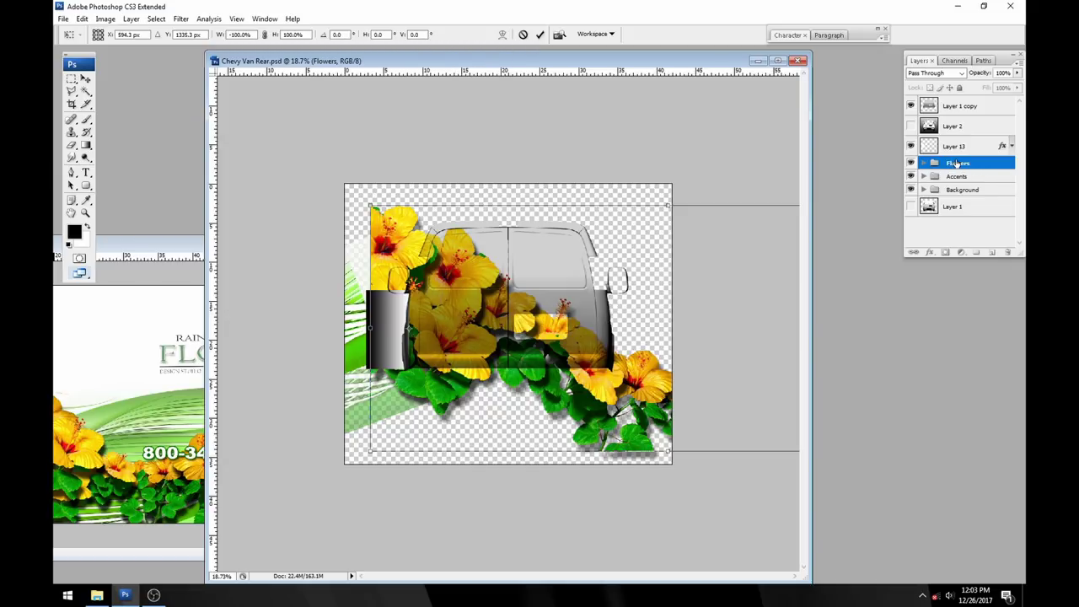
left_click(523, 34)
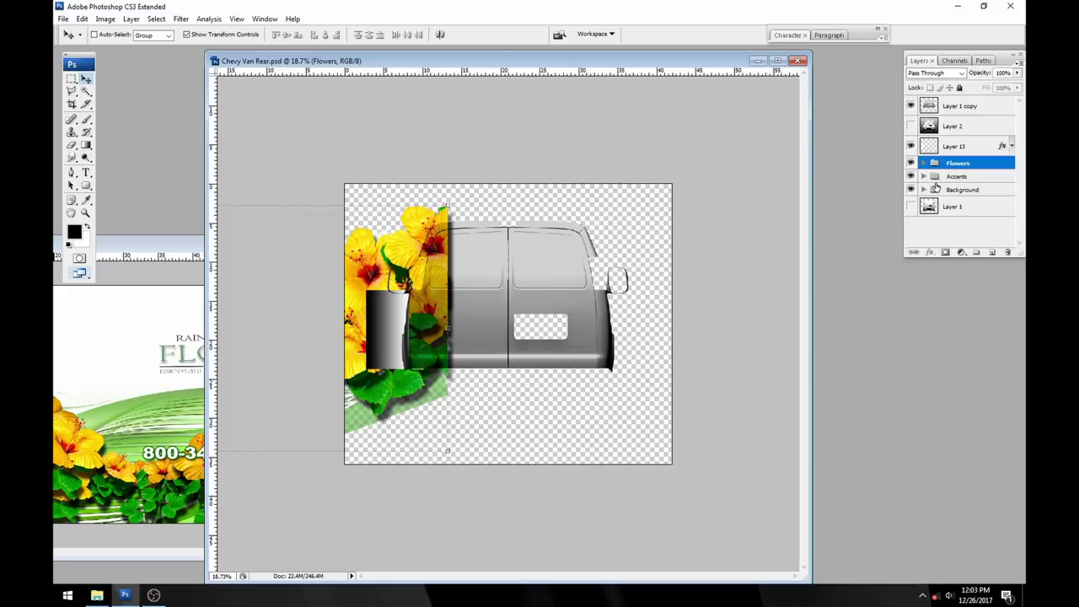
- Start a free transform on Layer 13 plus the Flowers, Accents and Background groups, with the reference point on the gradient rectangle's light edge, X about 594 px
left_click(978, 147)
left_click(962, 190, "shift")
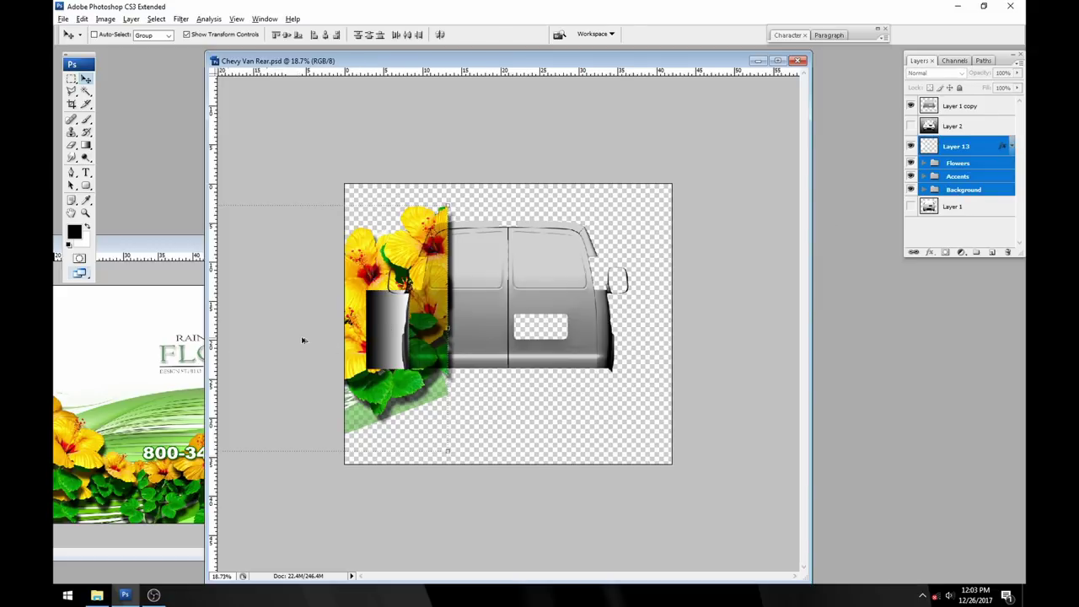
key("ctrl+minus")
key("ctrl+t")
left_click_drag(263, 328, 440, 333)
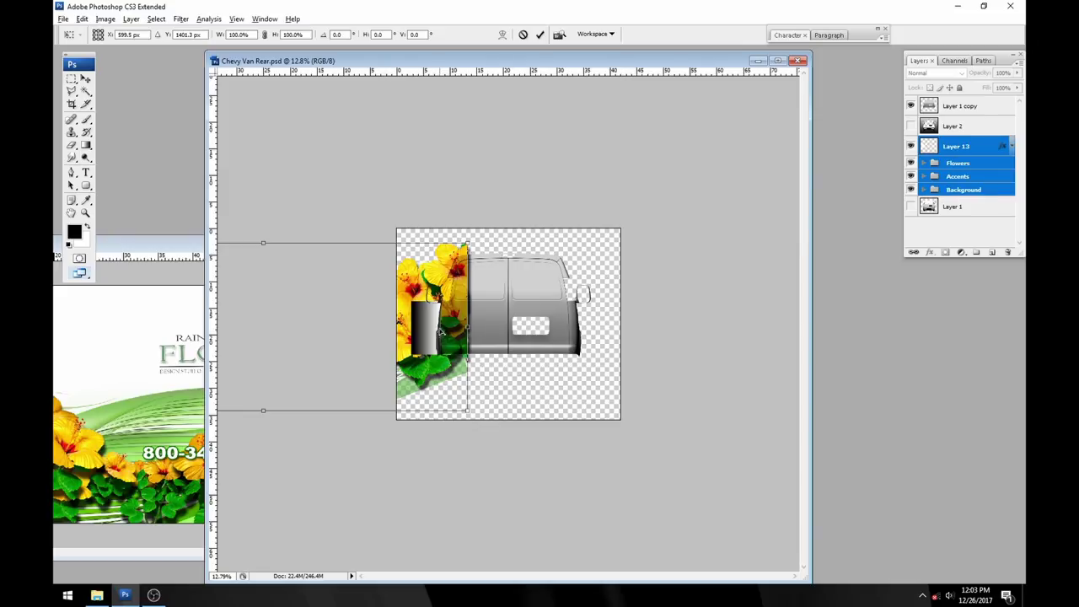
scroll(441, 331, "up", 10)
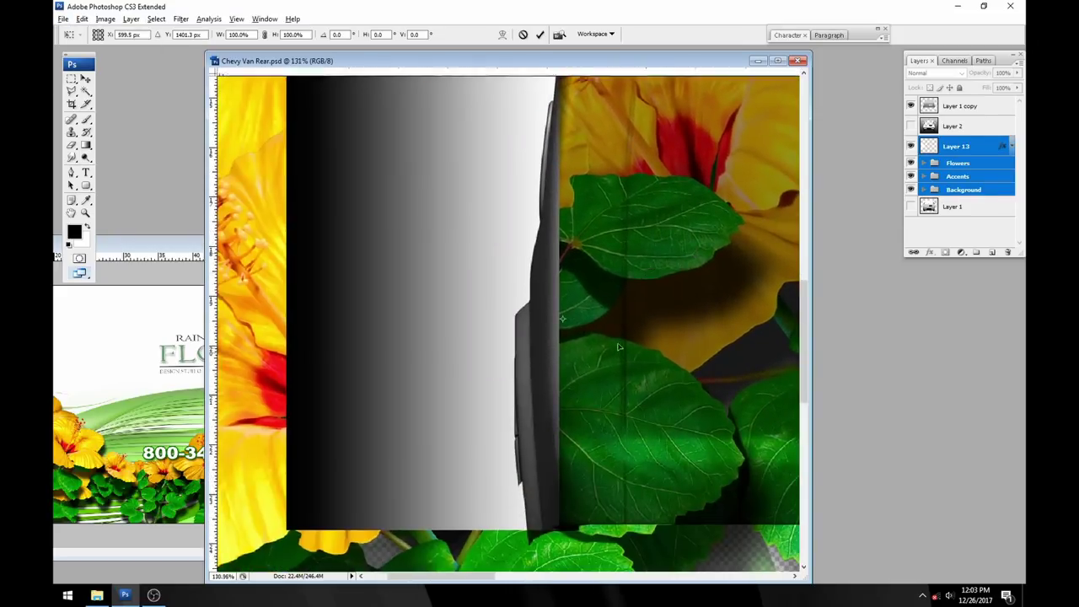
scroll(618, 347, "up", 3)
left_click_drag(509, 310, 501, 308)
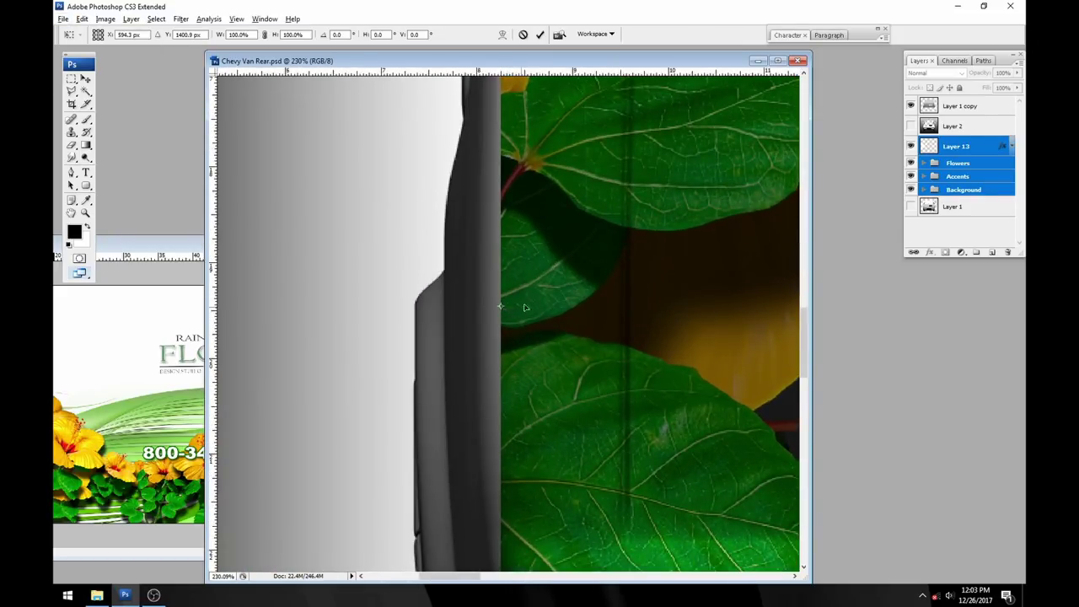
scroll(524, 308, "down", 8)
- Flip the selected artwork horizontally about the relocated reference point and apply the transform
right_click(507, 320)
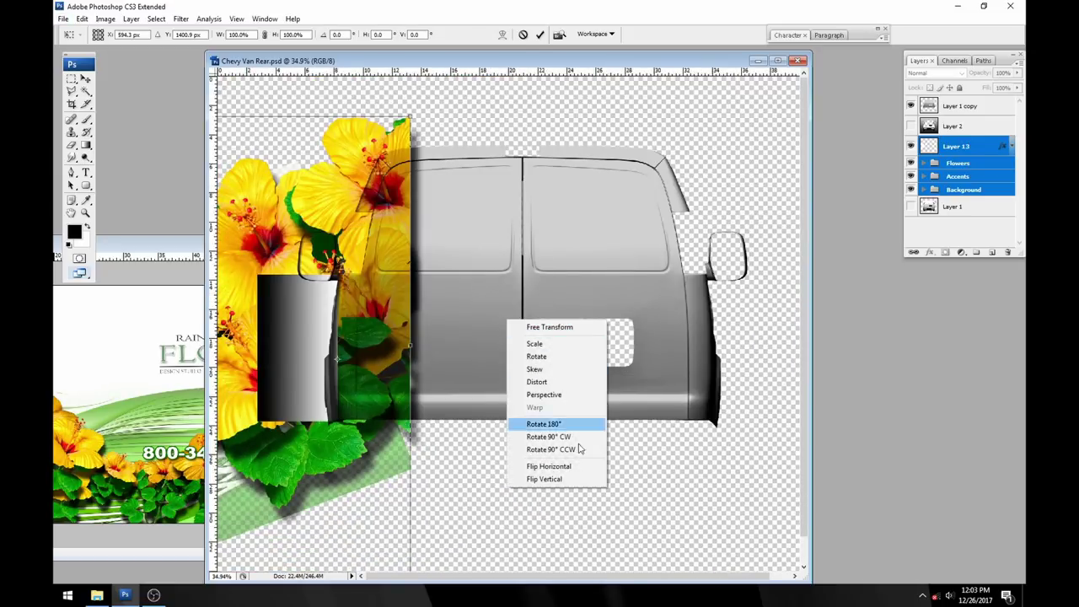
left_click(560, 466)
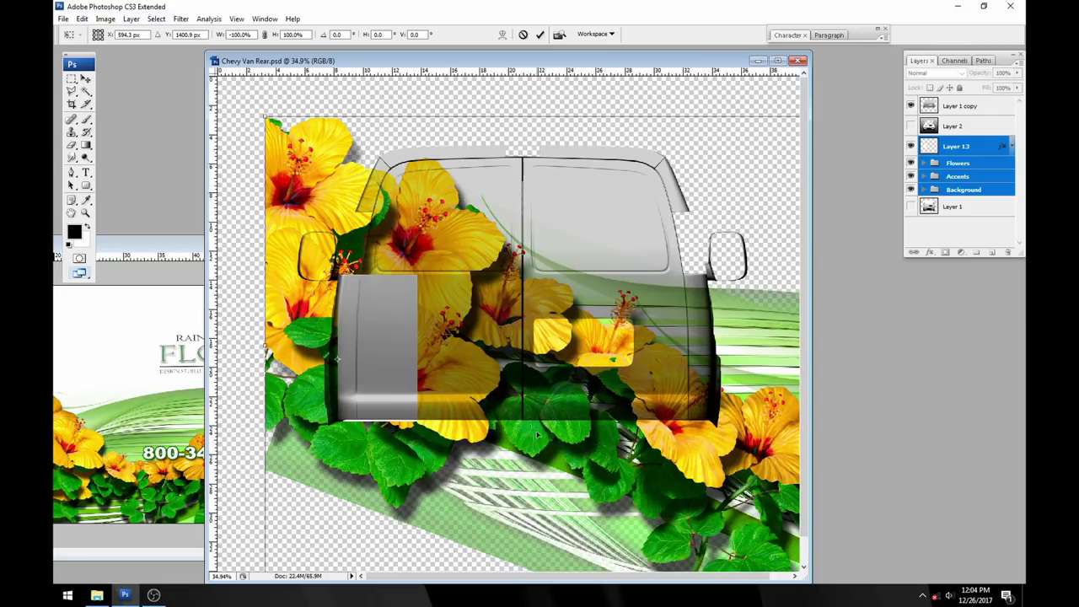
left_click(539, 35)
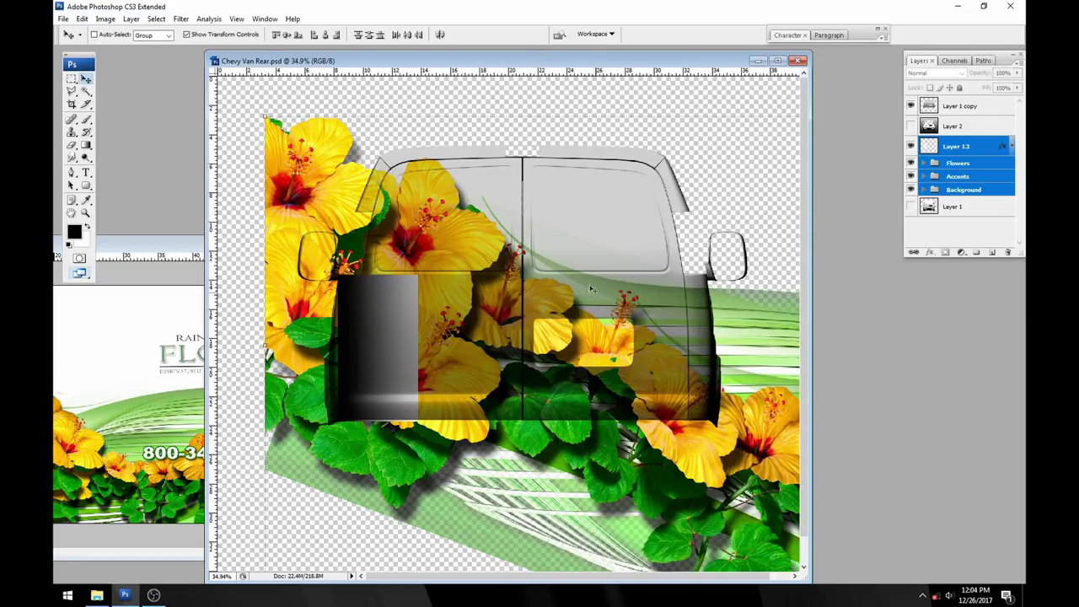
- Hide Layer 13 and Layer 1 copy and show Layer 2 to preview the mirrored artwork on the van
left_click(910, 146)
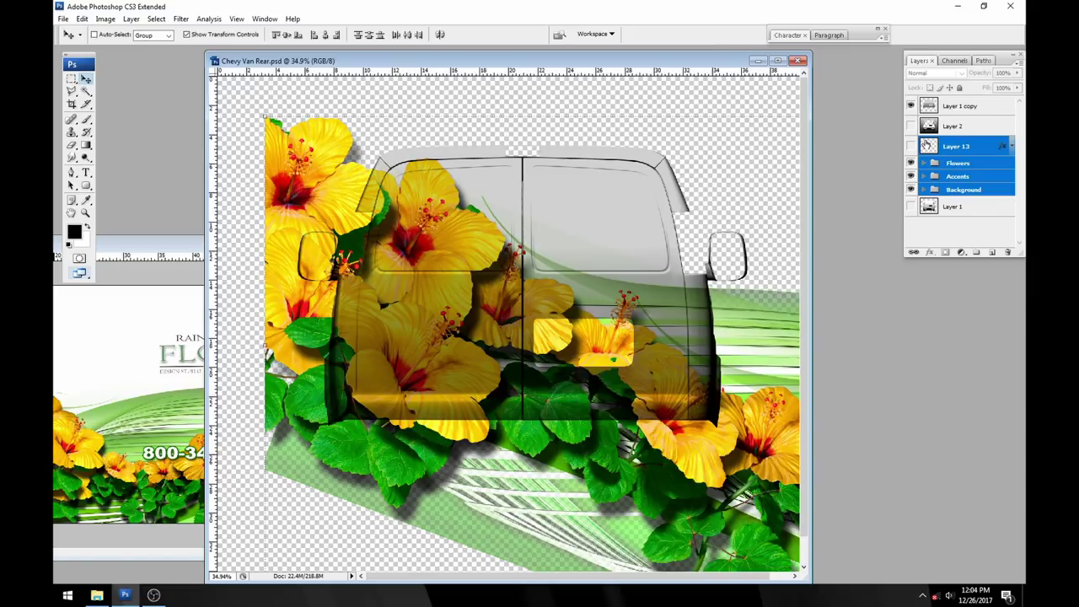
left_click(910, 125)
left_click(911, 105)
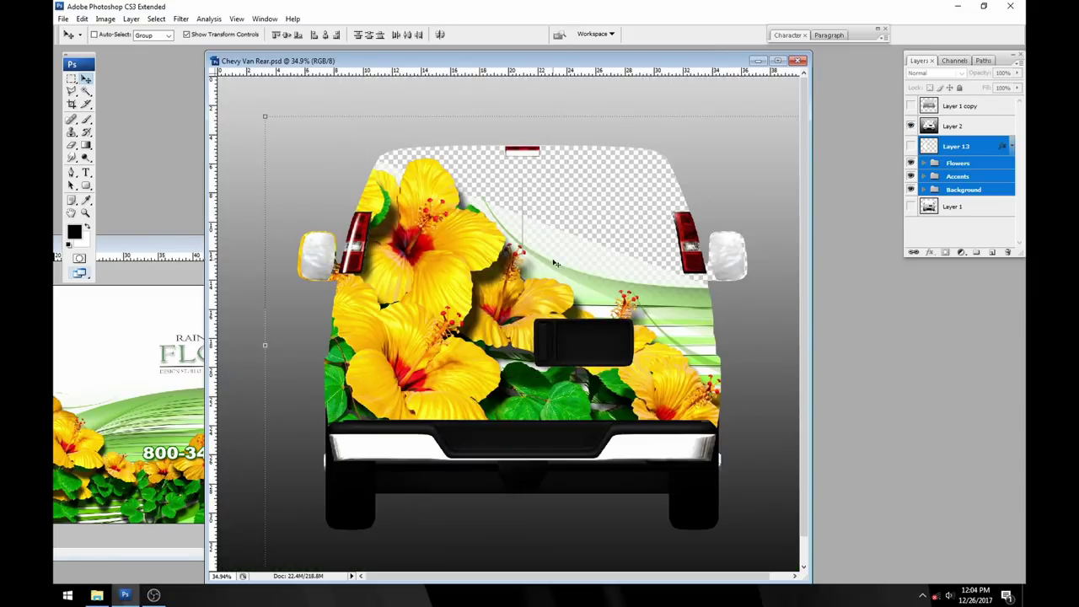
scroll(567, 243, "down", 1, "alt")
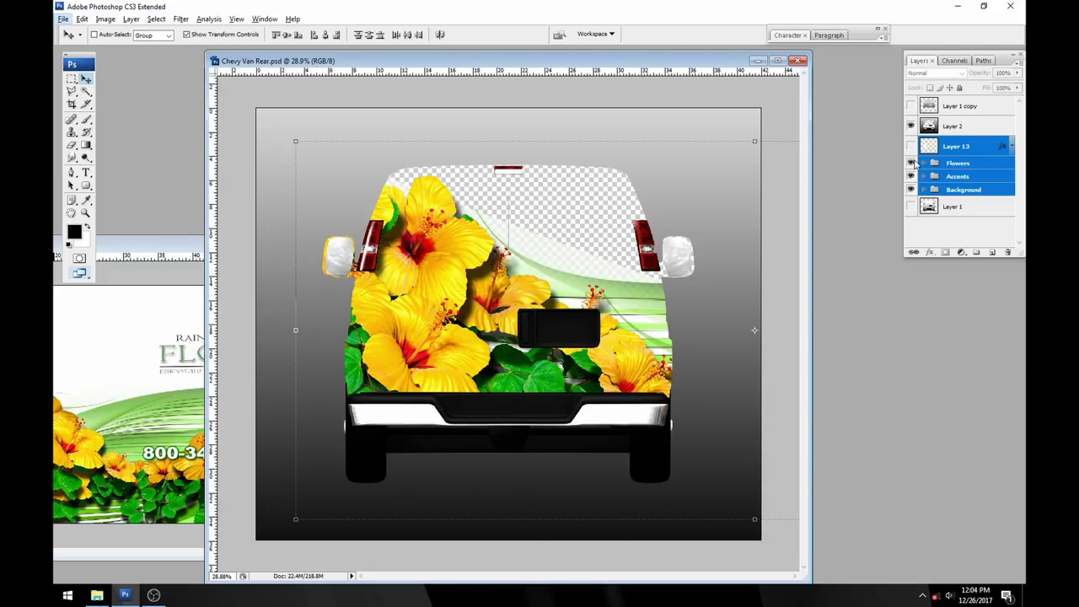
- With Layer 2 hidden and Layer 1 copy shown as reference, place a vertical guide on the van's door seam, and hide Layer 1 copy
left_click(910, 126)
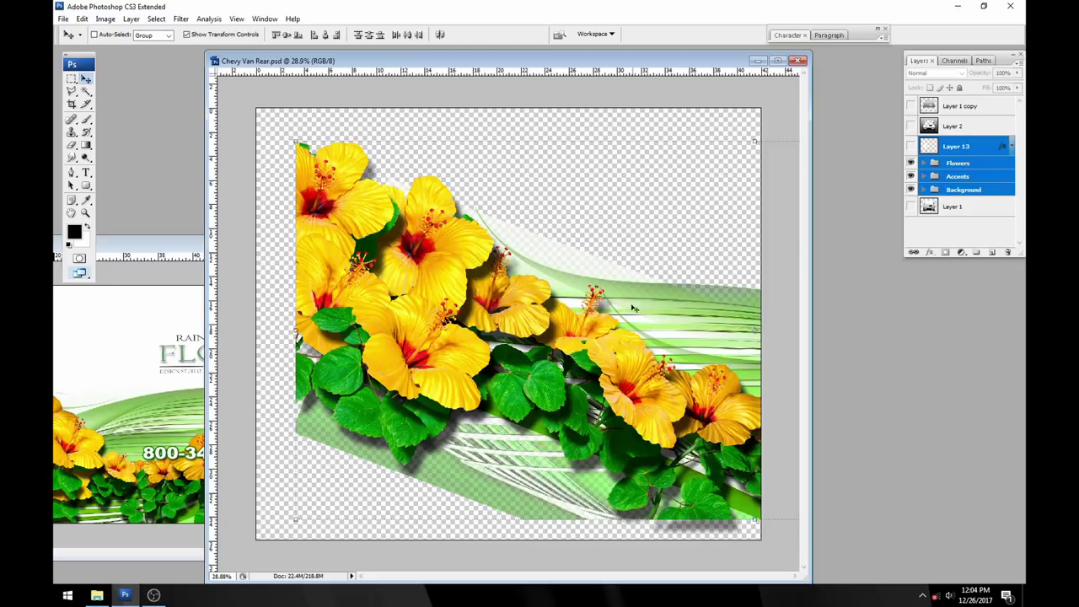
left_click(911, 106)
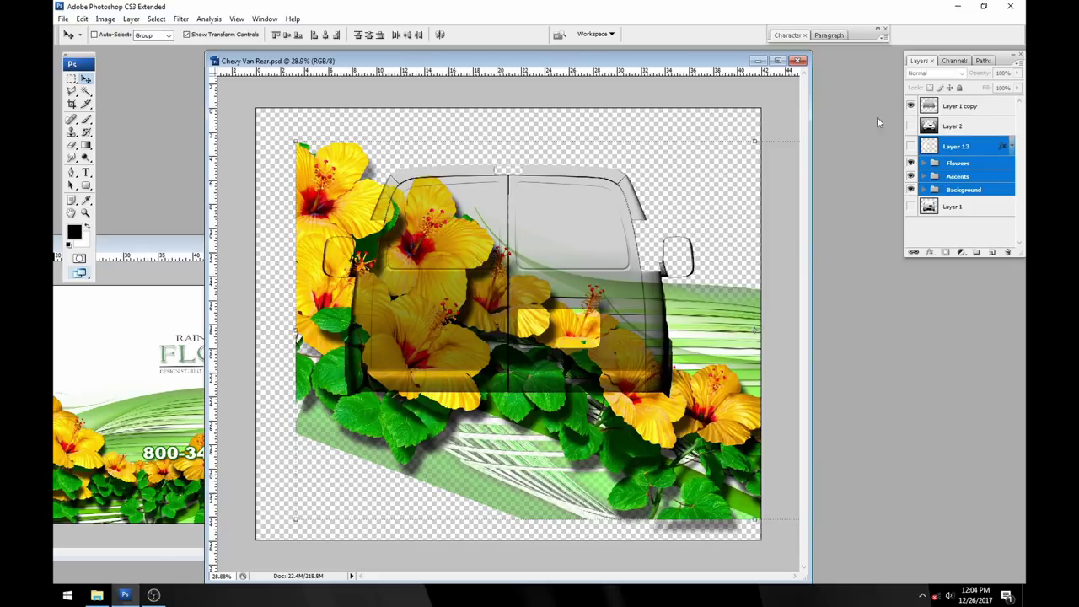
left_click_drag(216, 223, 524, 222)
left_click(910, 106)
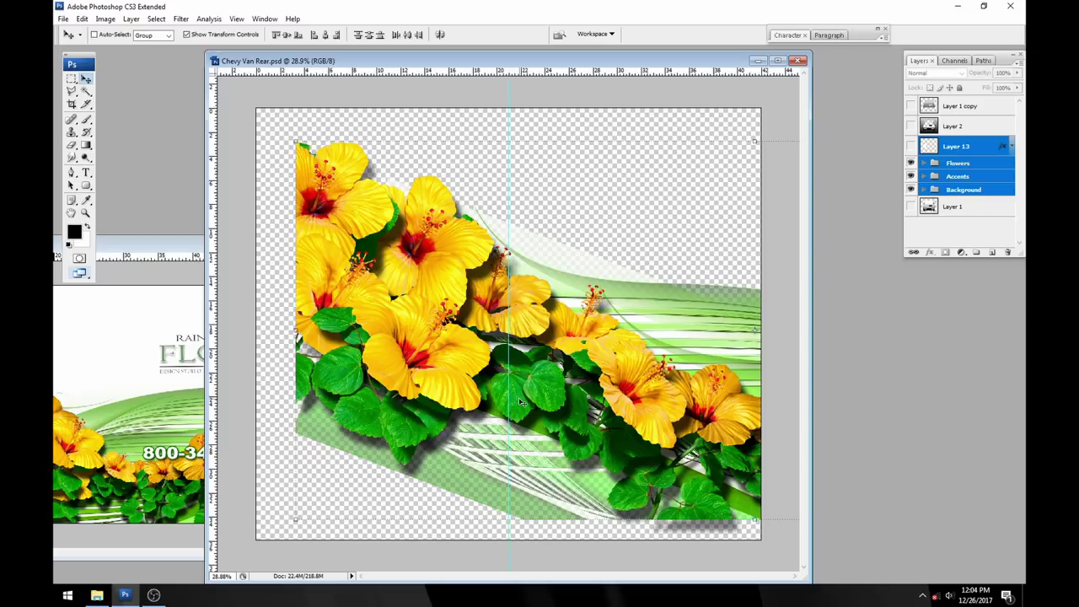
- Delete Layer 10 and the neighbouring flower layer just right of the centre guide
right_click(536, 312)
left_click(581, 335)
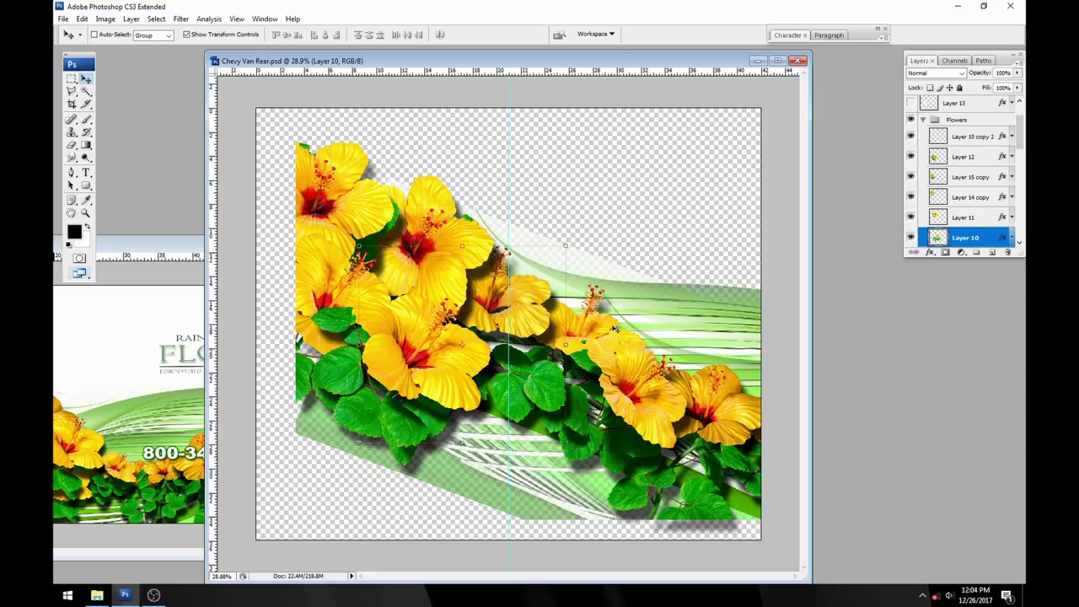
key("Delete")
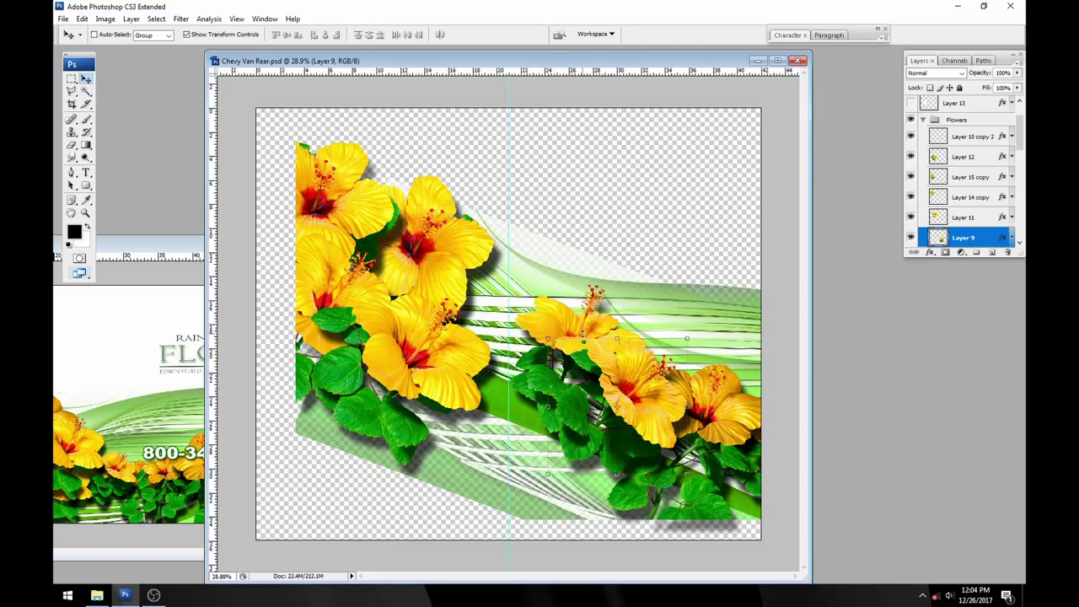
right_click(545, 325)
left_click(582, 330)
right_click(550, 324)
left_click(586, 345)
key("Delete")
- Delete Layer 9 and the other large flower layers along the lower right of the artwork
right_click(614, 366)
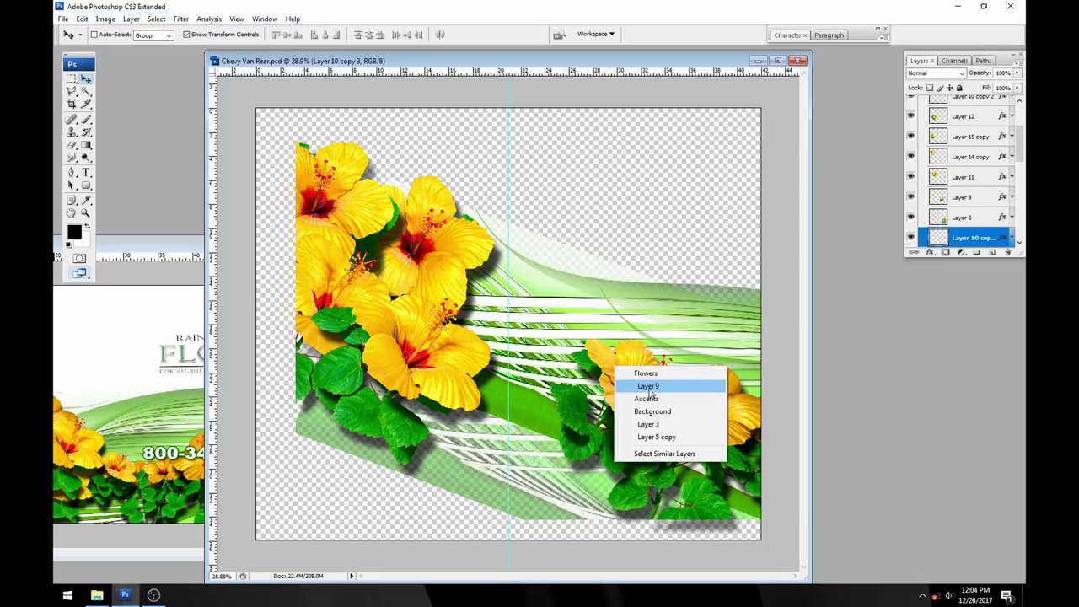
left_click(650, 386)
right_click(671, 407)
left_click(683, 415)
key("Delete")
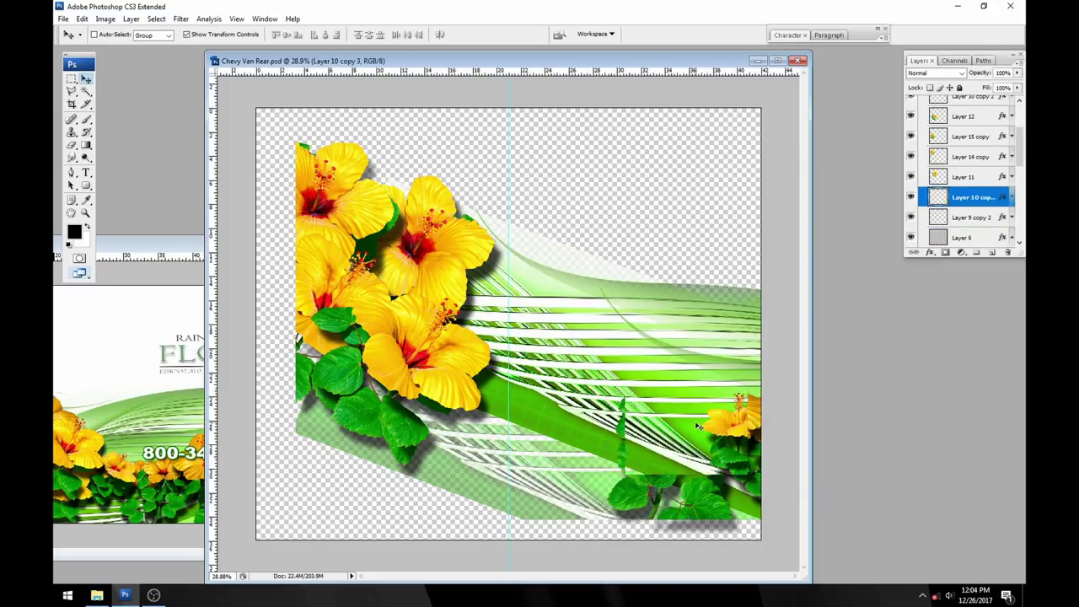
right_click(734, 433)
left_click(768, 453)
key("Delete")
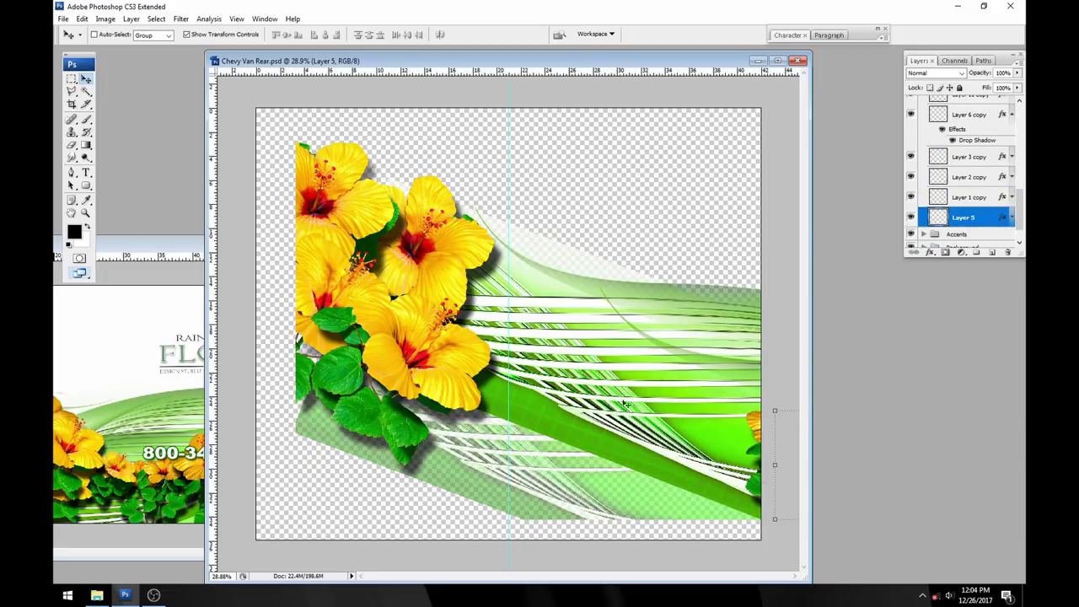
- Move the small flower clusters on Layer 2 copy and Layer 1 copy from the right edge to beside the large flowers at the guide
right_click(761, 428)
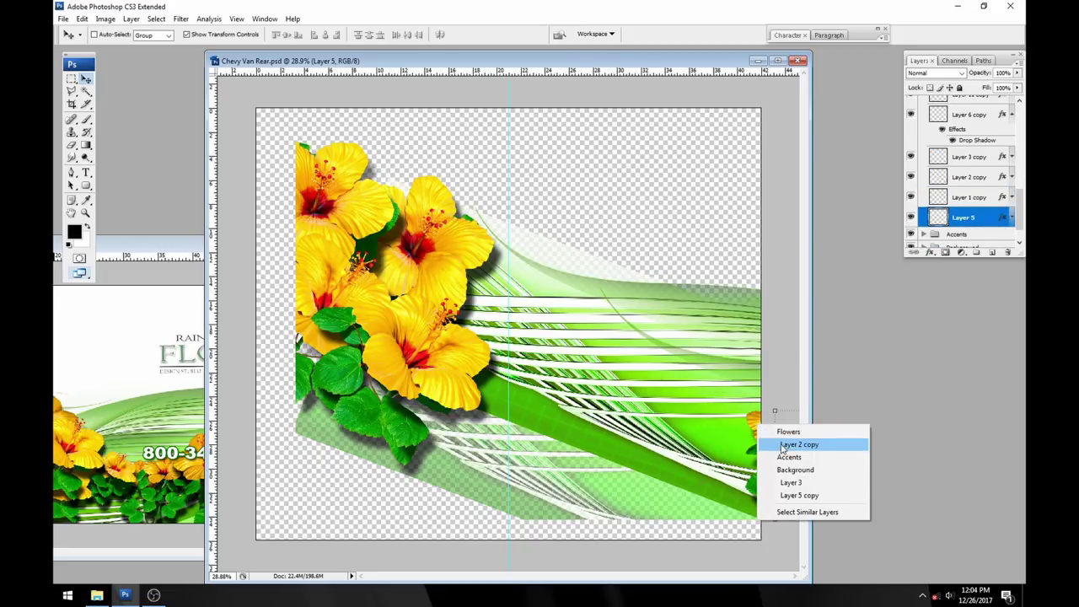
left_click(782, 444)
left_click_drag(756, 429, 476, 394)
left_click(768, 390, "ctrl")
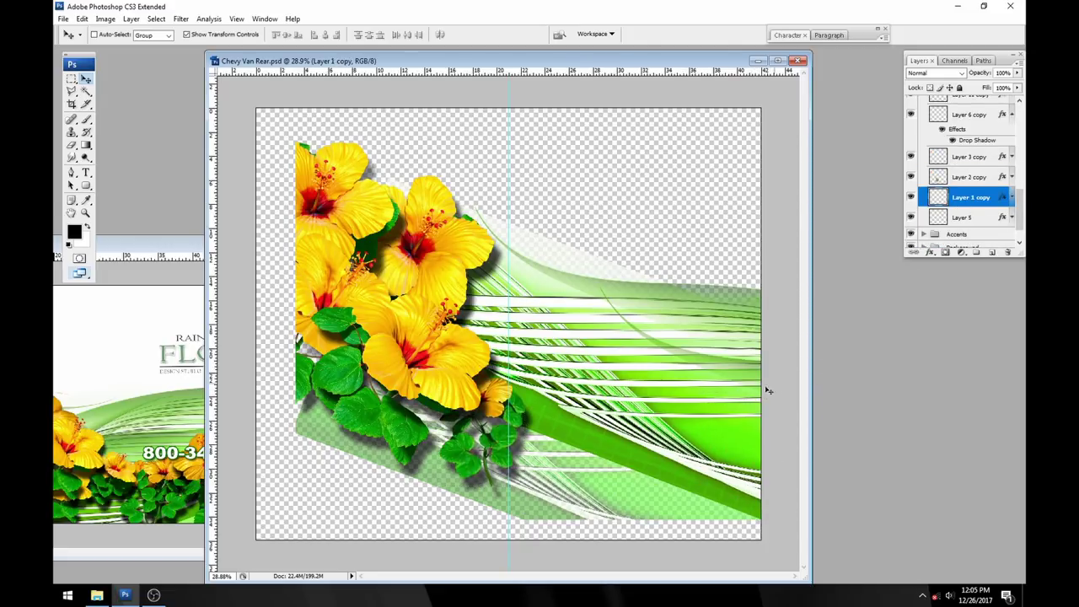
key("ctrl+minus")
key("ctrl+minus")
left_click_drag(757, 424, 550, 404)
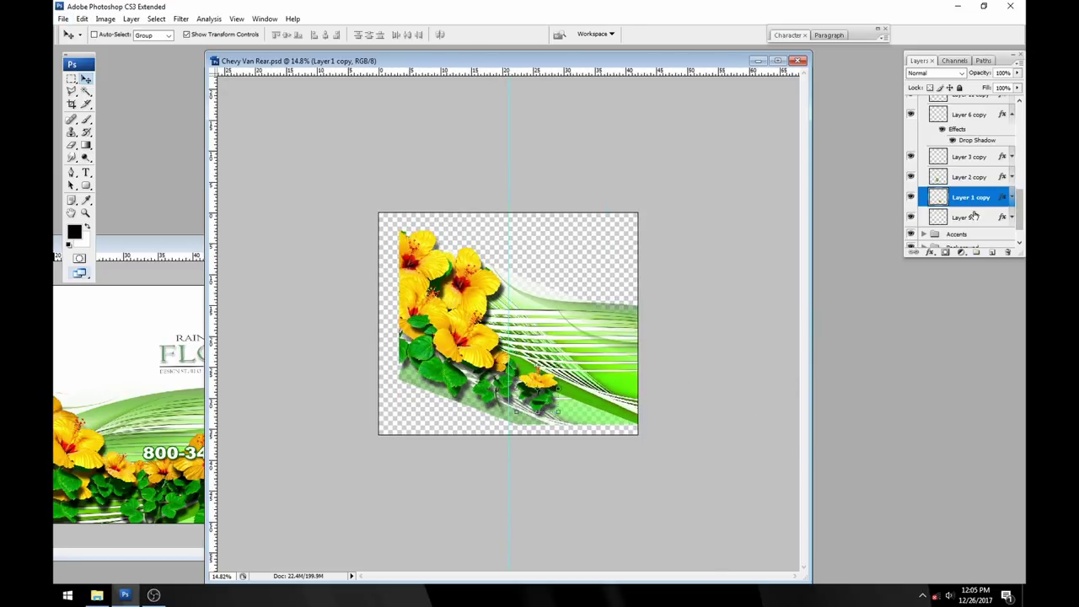
- Move the small Layer 5 flower from off-canvas to just right of the guide, above the Layer 1 copy flower
key("alt+bracketleft")
left_click_drag(679, 389, 541, 337)
key("ctrl+plus")
key("ctrl+plus")
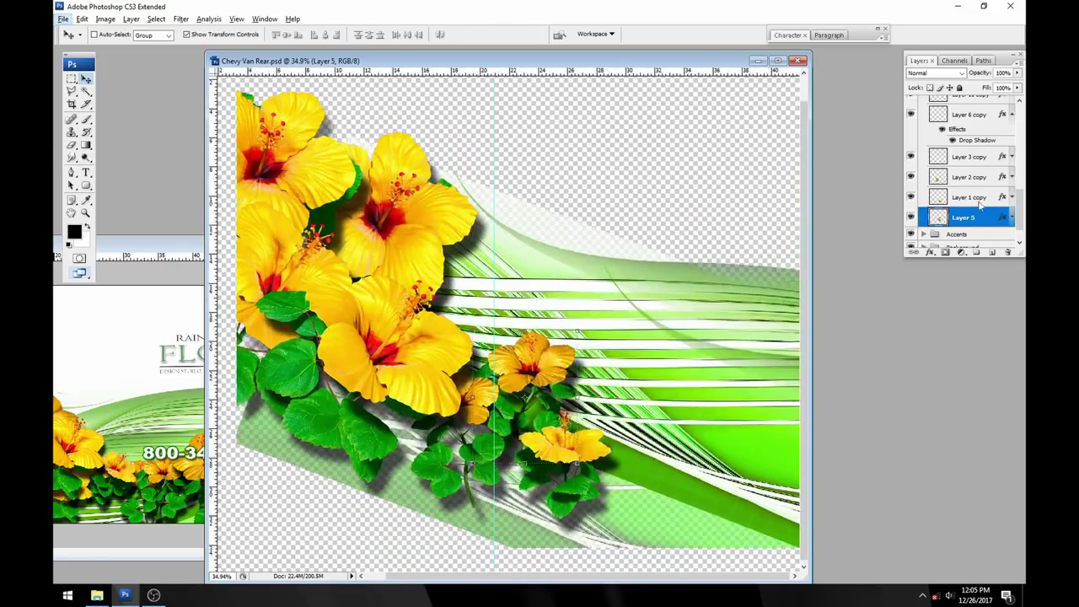
- Raise Layer 2 copy, Layer 1 copy and Layer 5 together to the top of the Flowers group
key("alt+shift+bracketright")
key("alt+shift+bracketright")
key("ctrl+bracketright")
key("ctrl+bracketright")
key("ctrl+bracketright")
key("ctrl+bracketright")
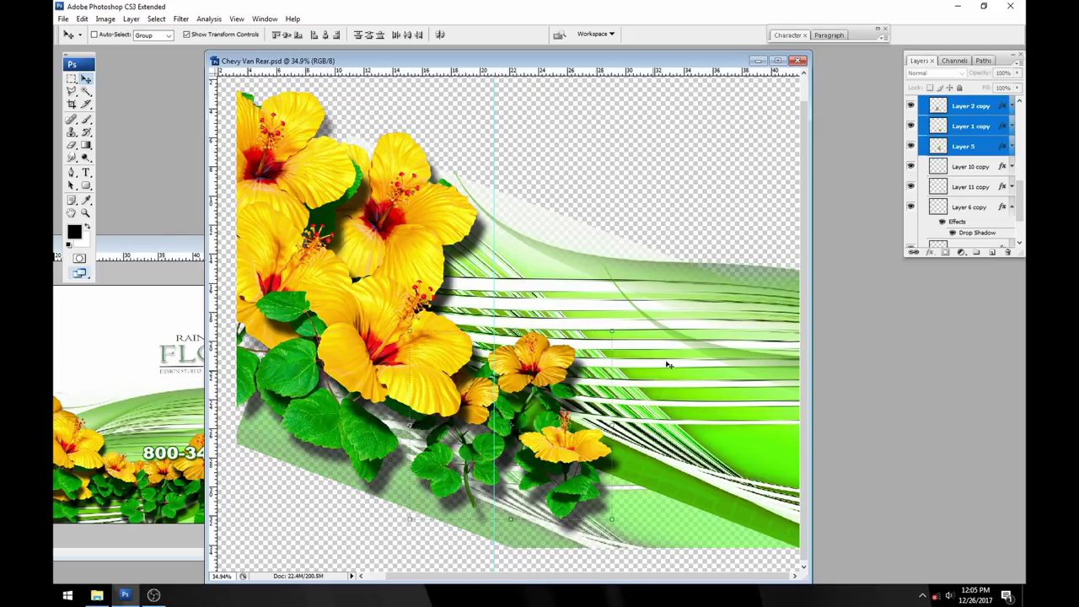
scroll(851, 225, "up", 2)
scroll(975, 174, "up", 3)
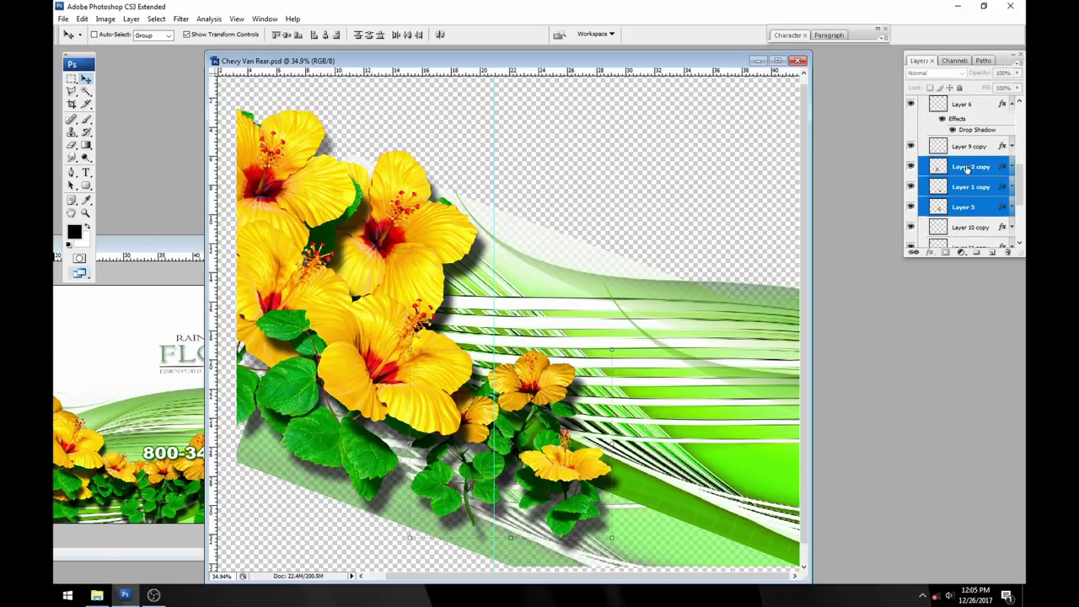
key("ctrl+bracketright")
scroll(967, 169, "up", 2)
key("ctrl+bracketright")
scroll(967, 164, "up", 2)
key("ctrl+bracketright")
scroll(970, 173, "up", 3)
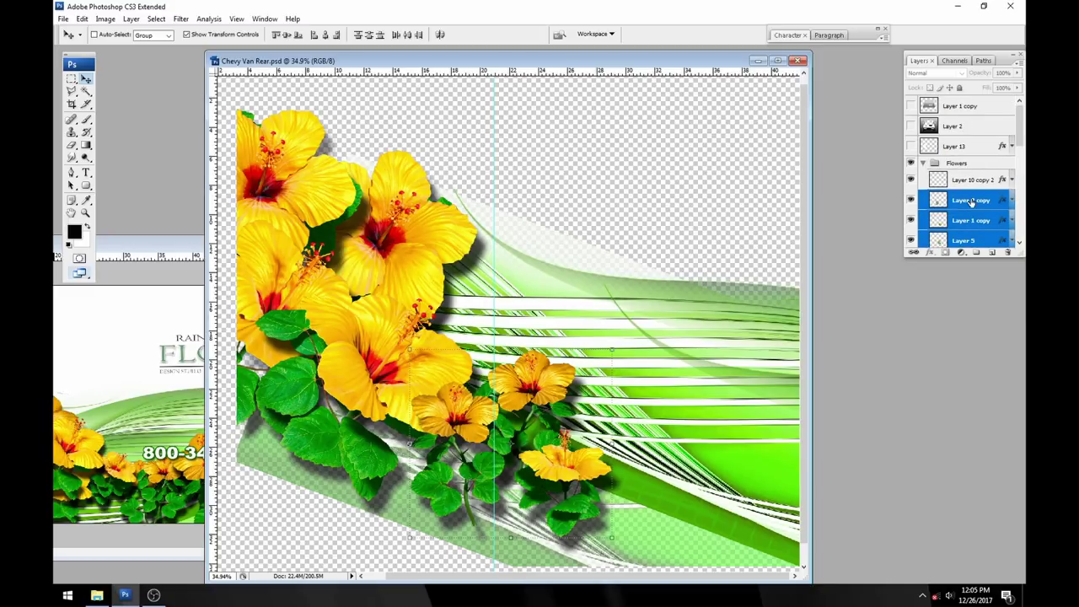
key("ctrl+bracketright")
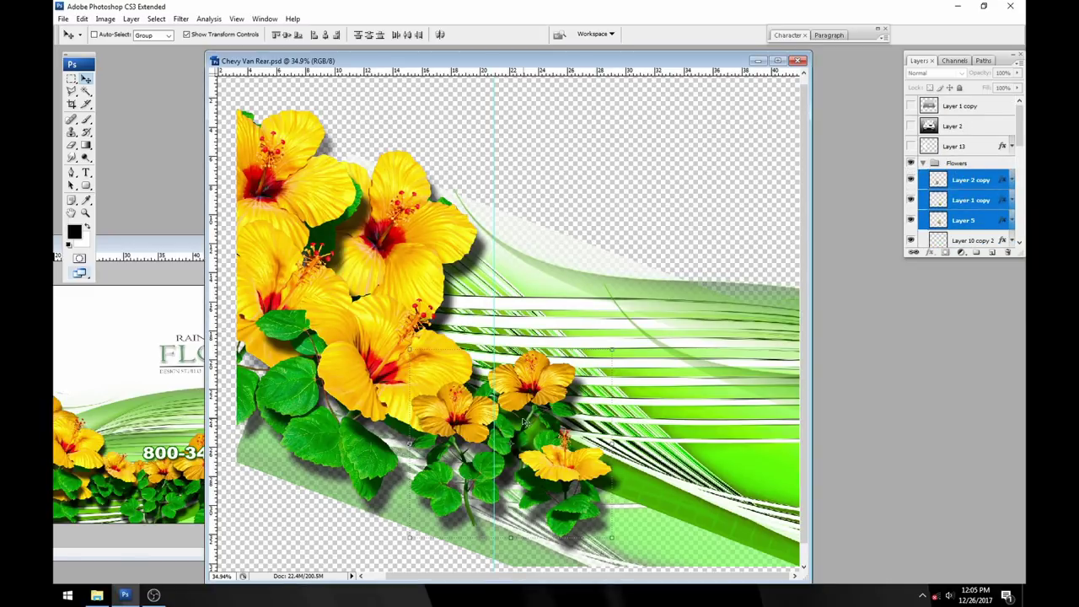
- Show Layer 1 copy and Layer 2, and position the three small flowers over the van's lower left door and centre seam
left_click(911, 106)
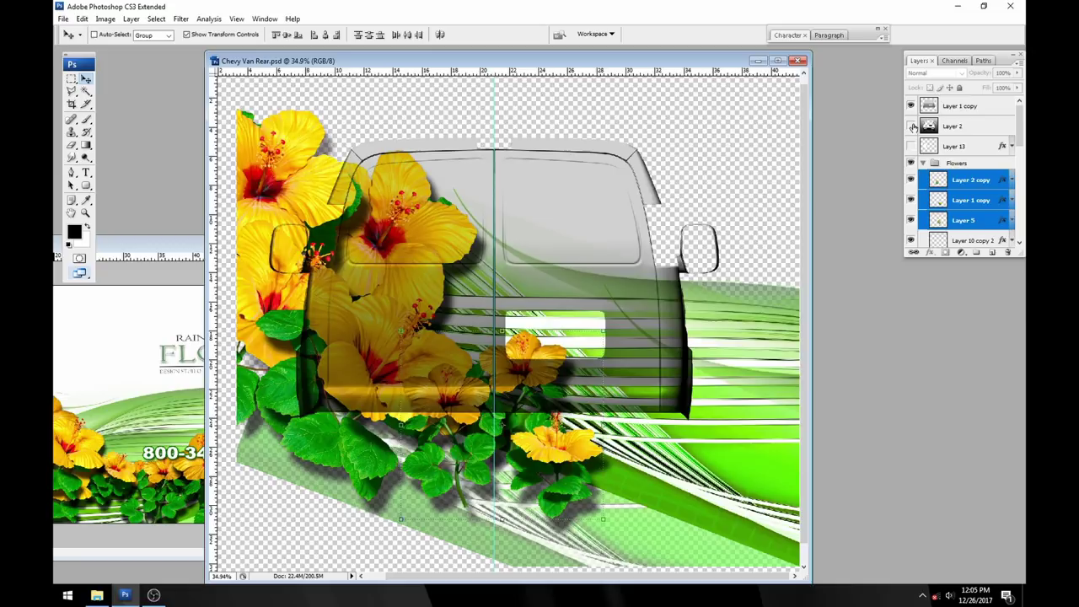
left_click(911, 126)
left_click_drag(523, 384, 486, 322)
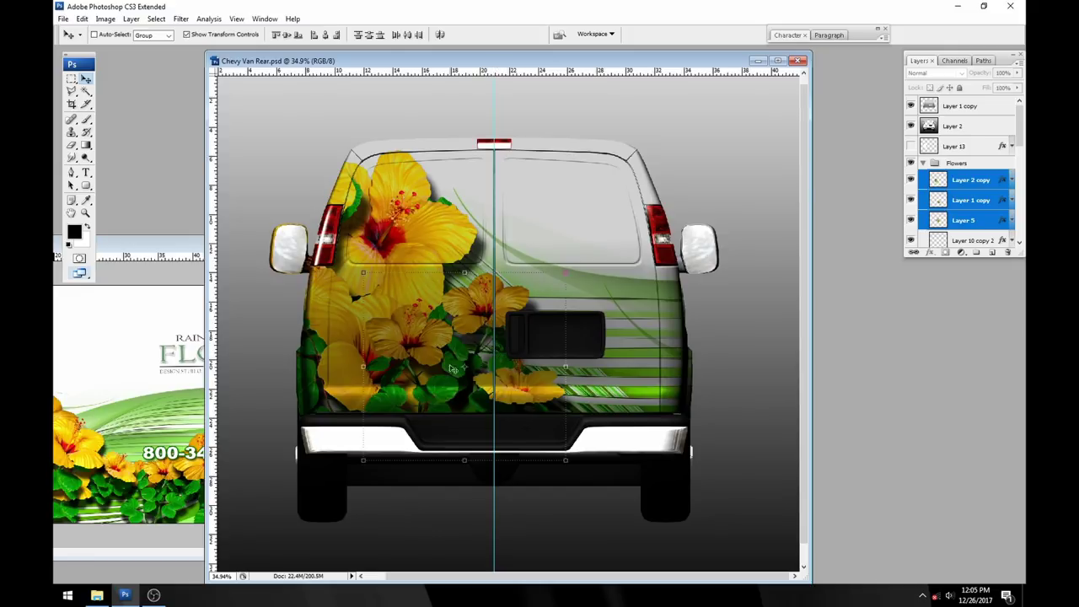
left_click_drag(439, 341, 439, 381)
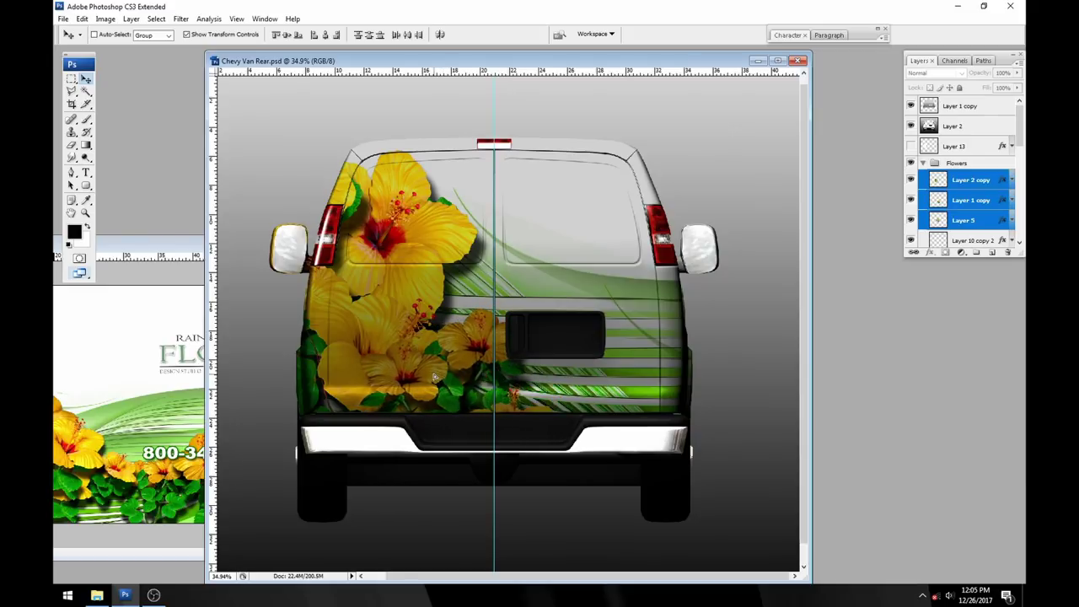
left_click_drag(489, 351, 493, 320)
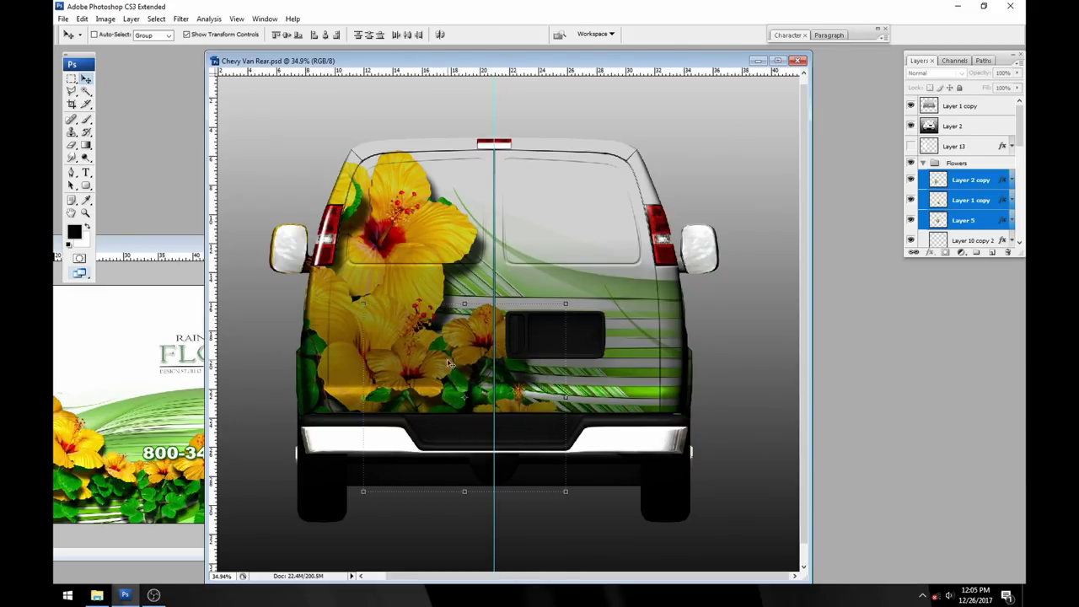
- Try duplicating the three small flower layers toward the right door, and undo the duplication
left_click_drag(428, 376, 503, 361)
right_click(591, 357)
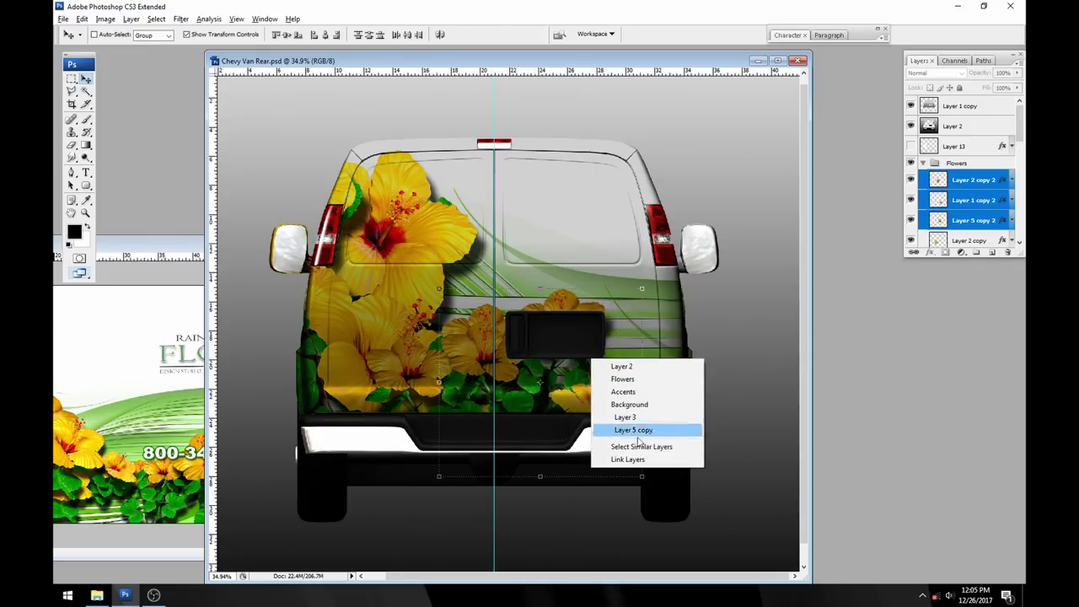
key("Escape")
key("ctrl+z")
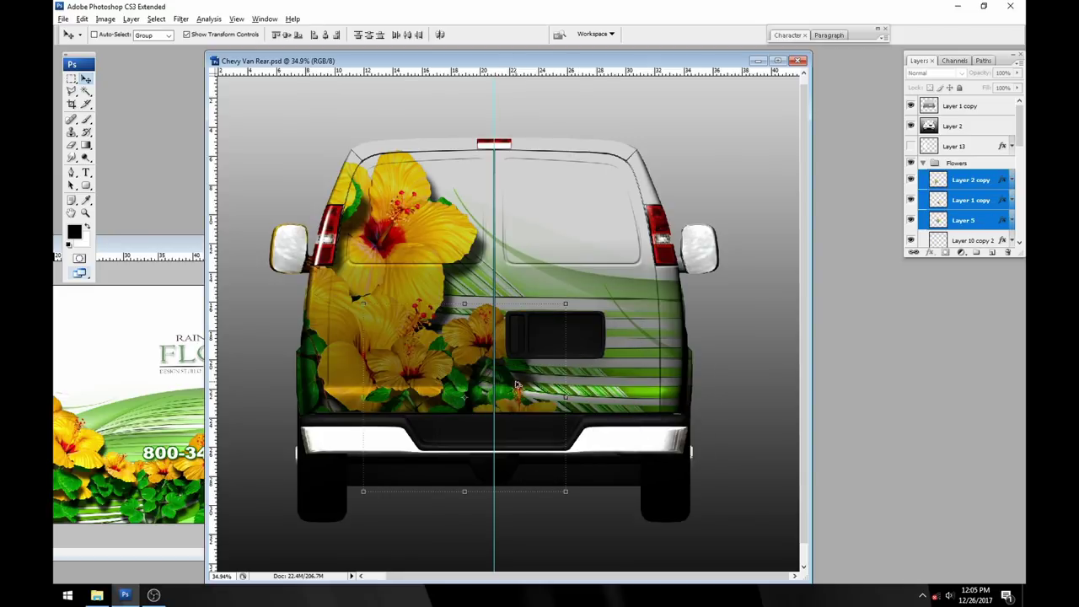
- Hide Layer 2 copy, Layer 1 copy and Layer 5 in the Flowers group, plus the van's Layer 2 and Layer 1 copy
left_click_drag(911, 179, 911, 220)
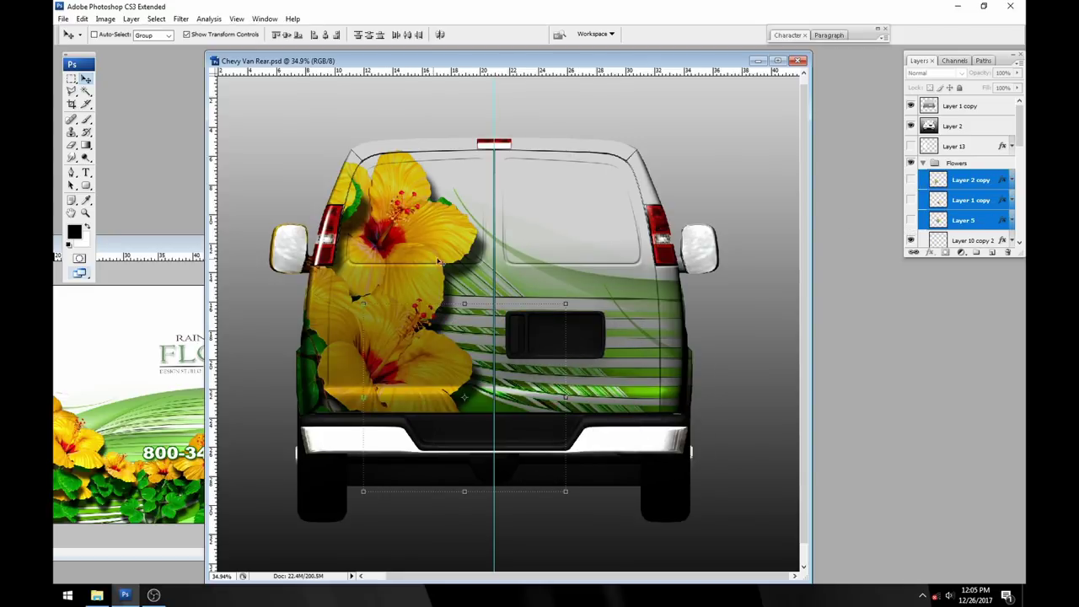
key("ctrl+0")
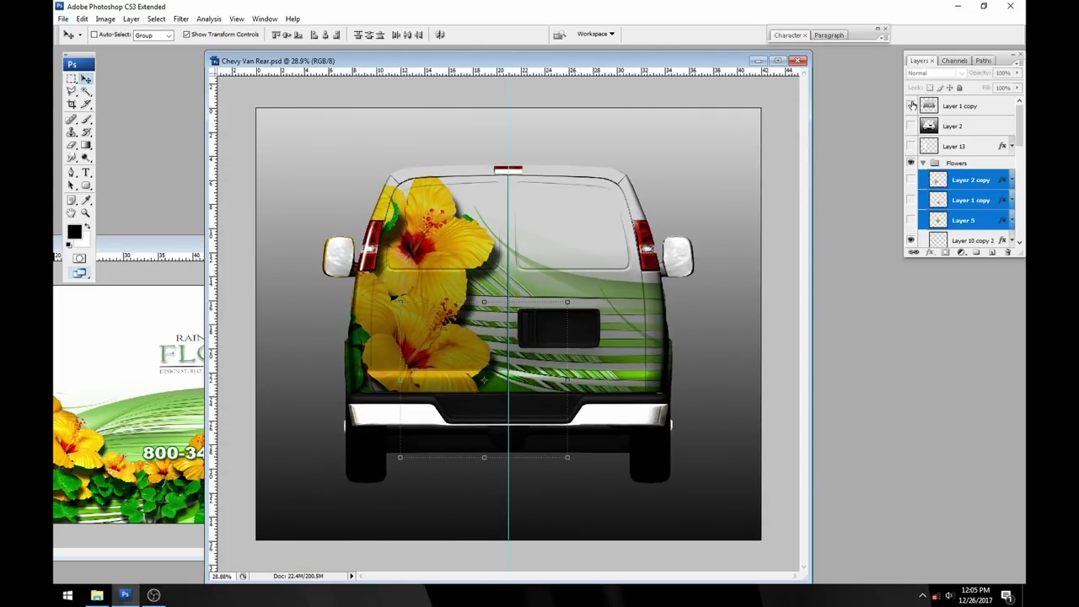
left_click_drag(910, 125, 911, 106)
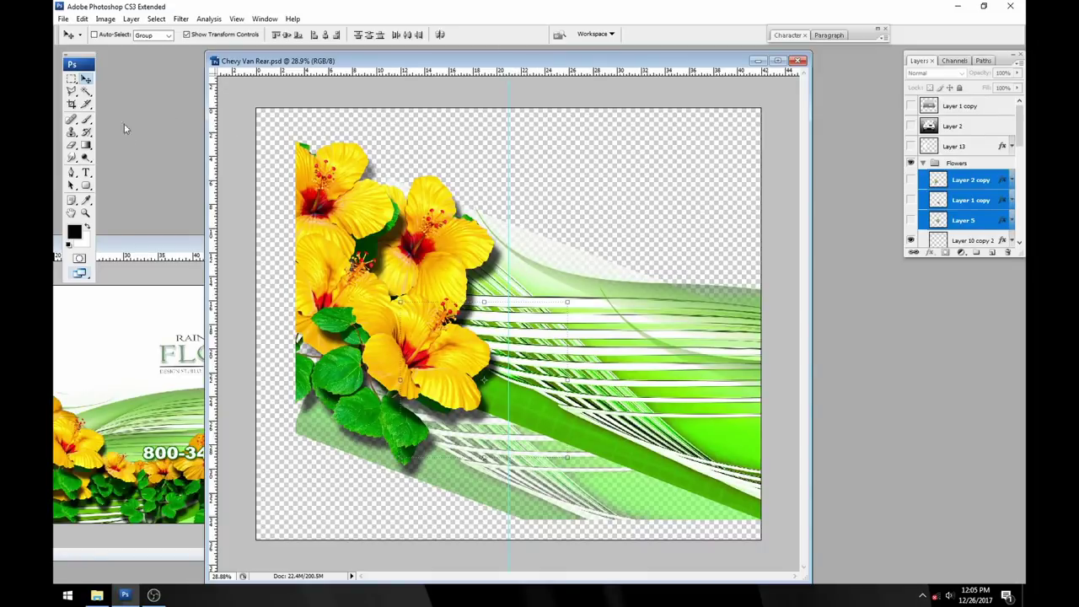
- Select the left half of the canvas up to the centre guide and copy it merged
left_click(72, 79)
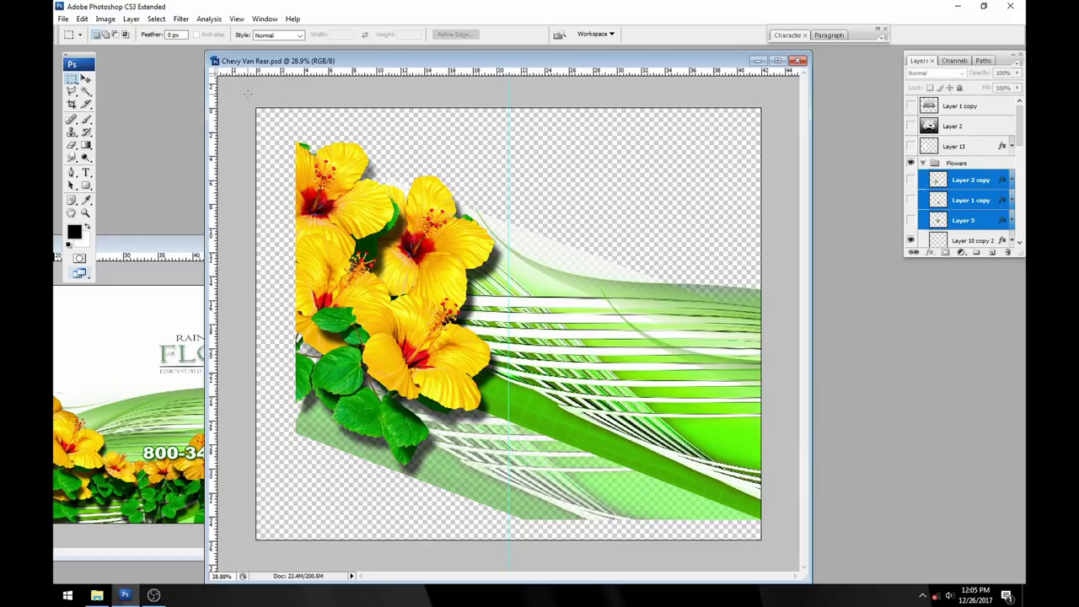
left_click_drag(256, 108, 509, 540)
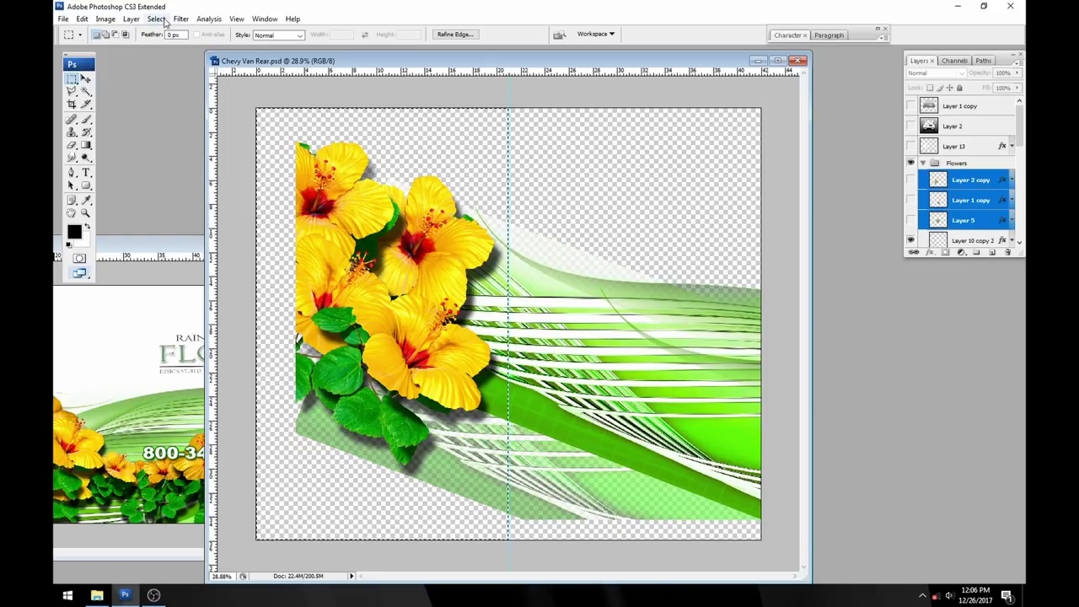
left_click(81, 19)
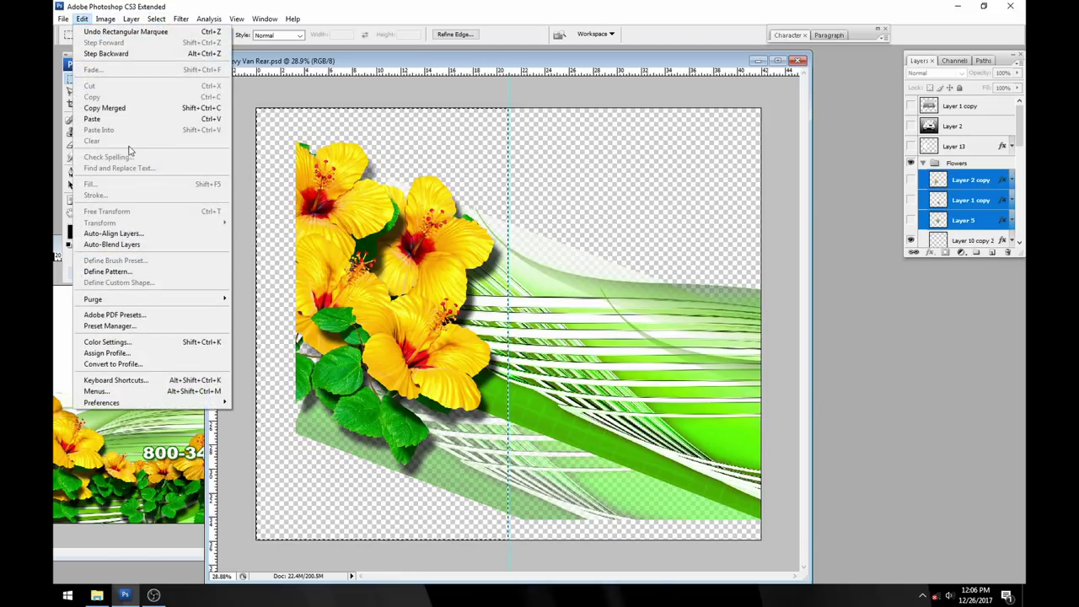
left_click(132, 109)
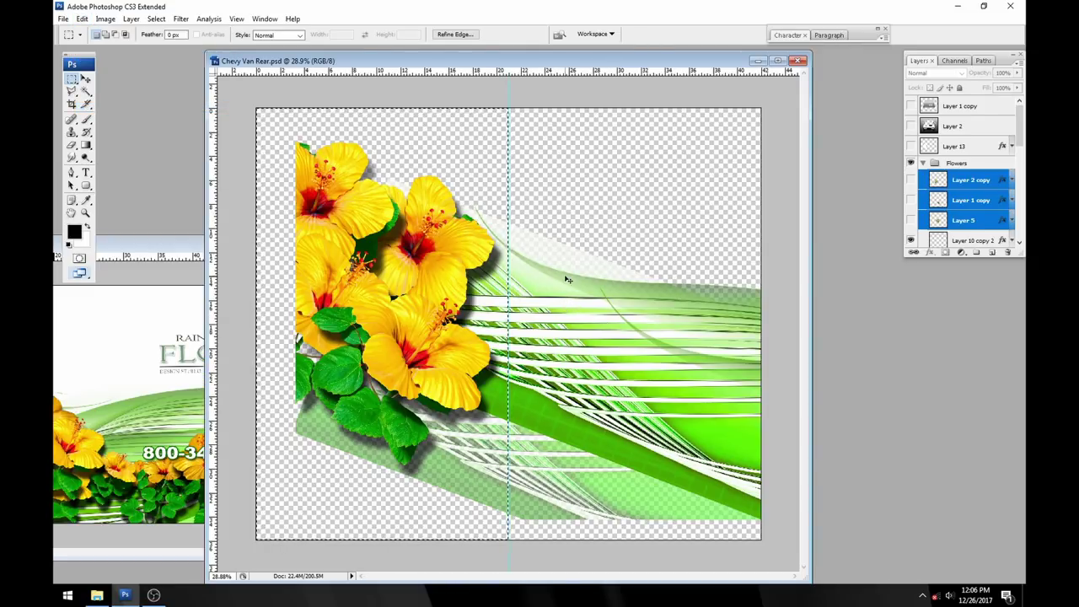
- Paste the merged artwork as a new layer and move it to the right half, against the centre guide
key("ctrl+v")
left_click(85, 78)
left_click_drag(424, 297, 657, 316)
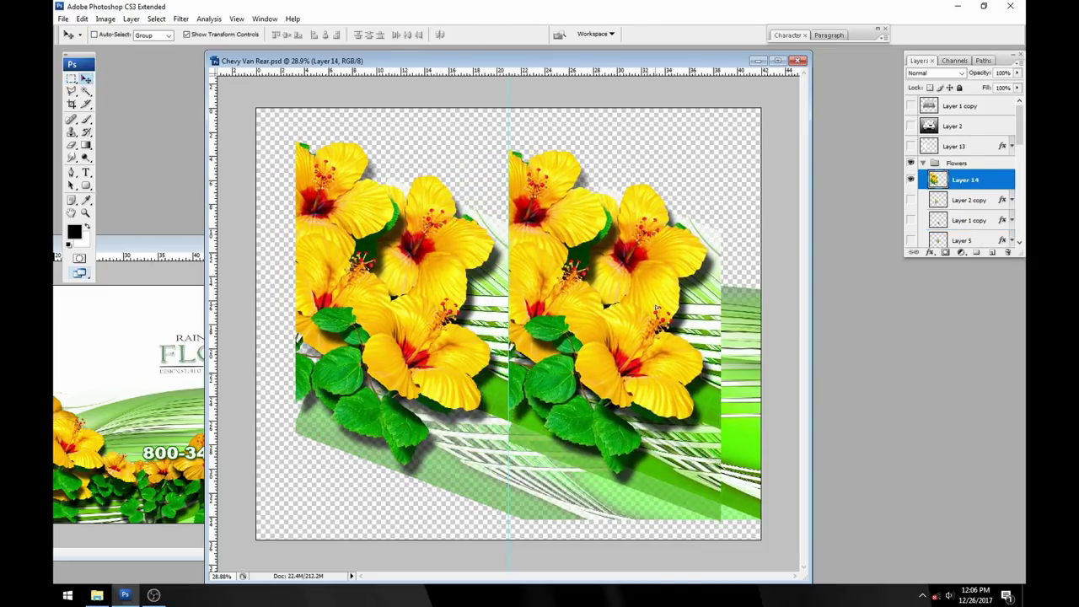
- Flip the pasted right-half artwork horizontally and move it up to line up with the left half along the centre guide
key("ctrl+t")
right_click(721, 285)
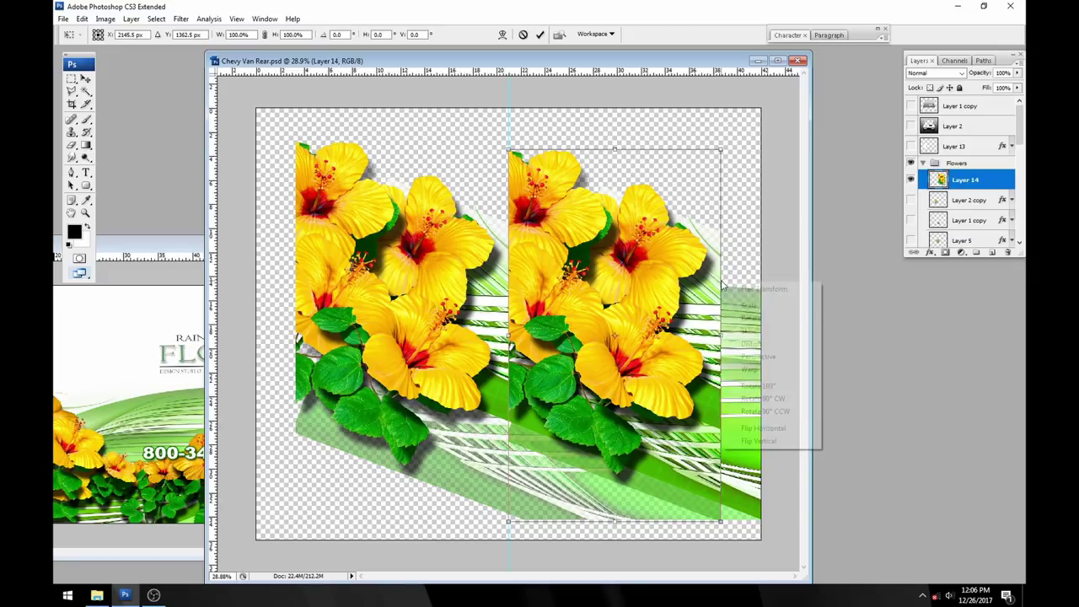
left_click(772, 428)
left_click_drag(595, 337, 593, 332)
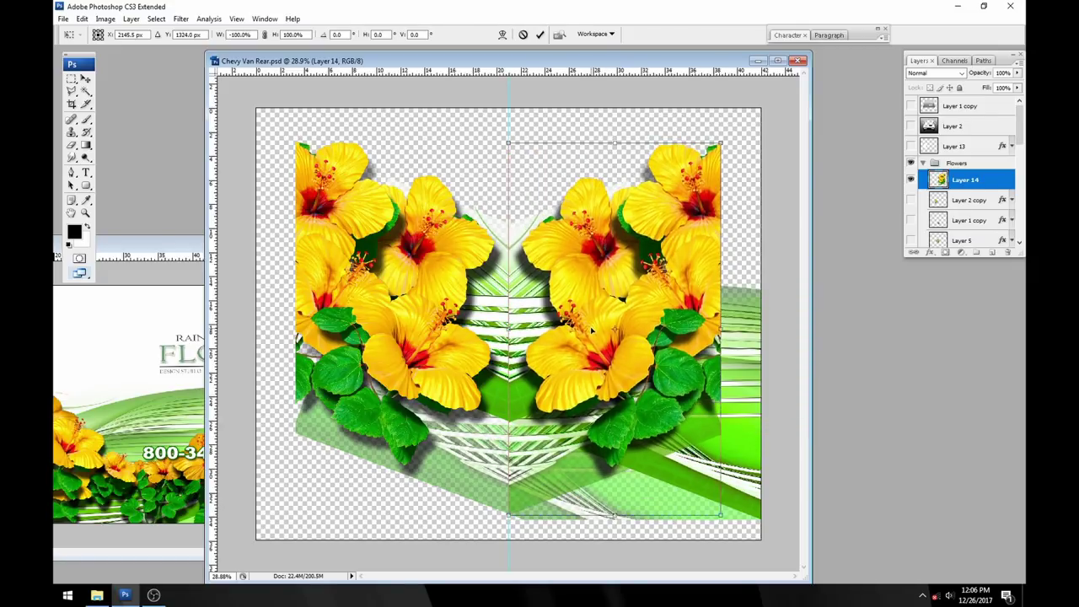
left_click(539, 35)
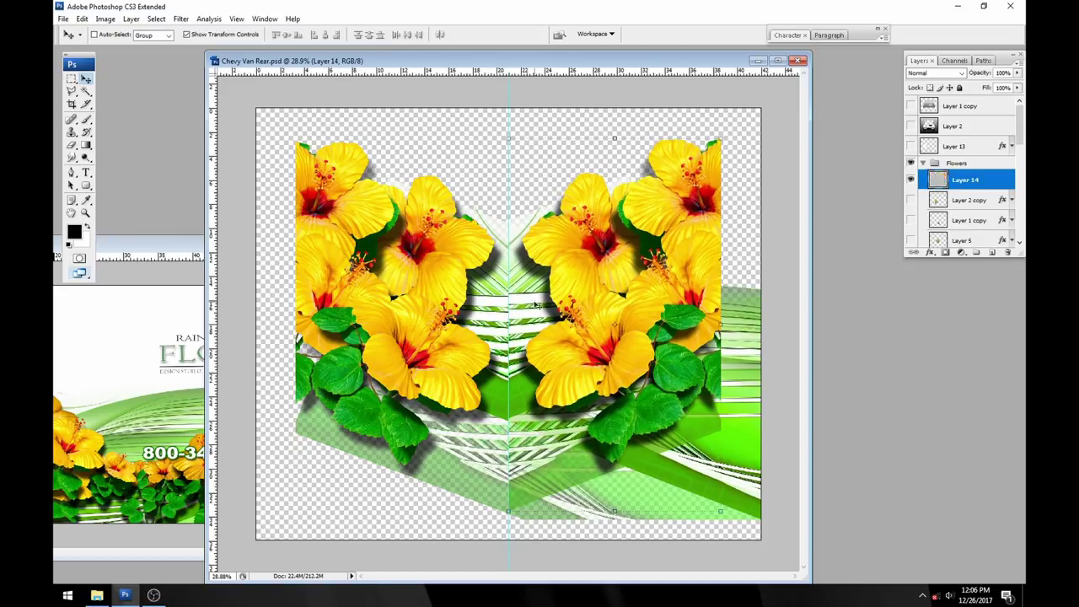
- Clear the guides and check the centre seam between the two mirrored halves
scroll(536, 309, "up", 3)
left_click(237, 19)
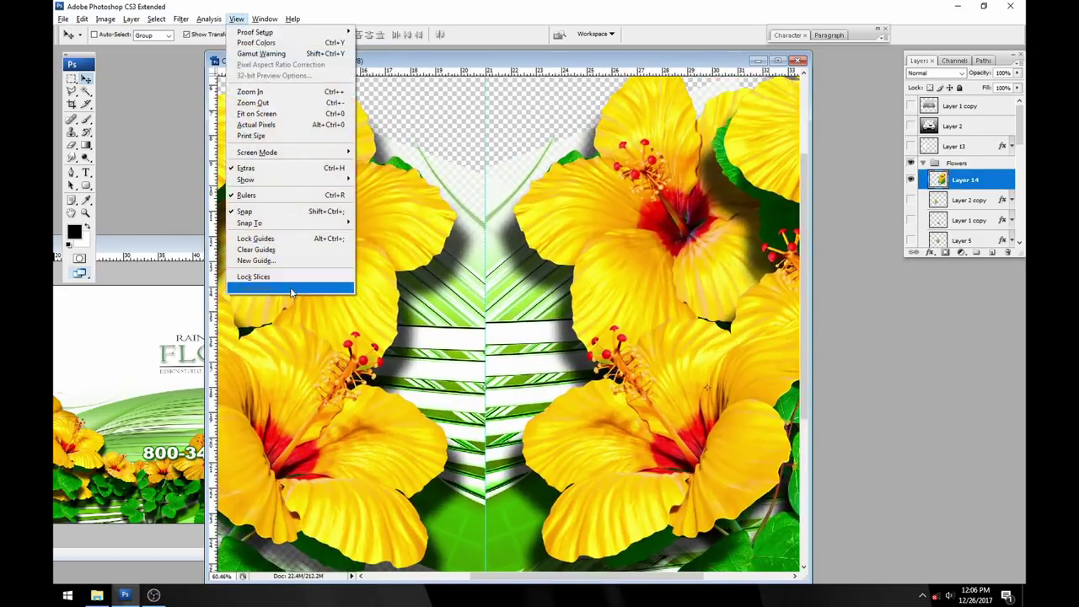
left_click(254, 250)
scroll(485, 192, "up", 3)
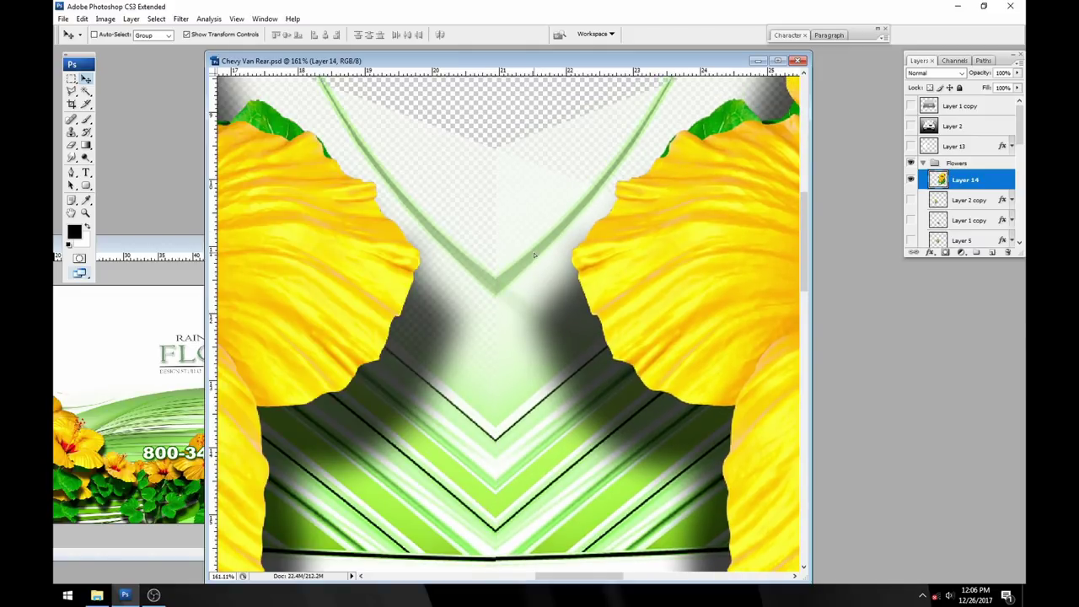
scroll(548, 262, "down", 5)
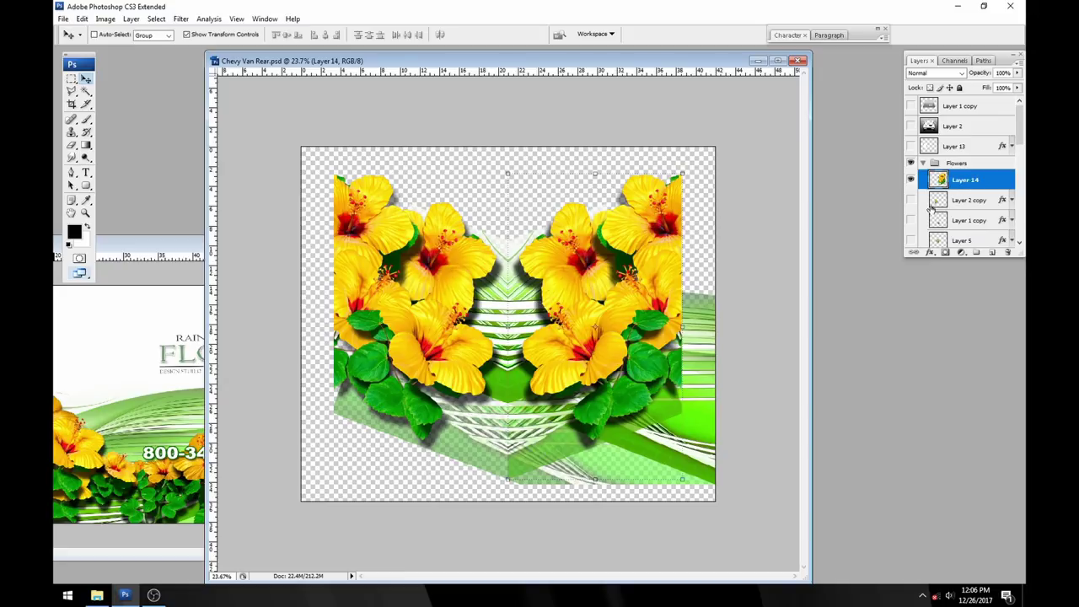
- Paste the merged artwork again as a new layer and place it over the left half, meeting the mirrored copy at the centre
key("ctrl+v")
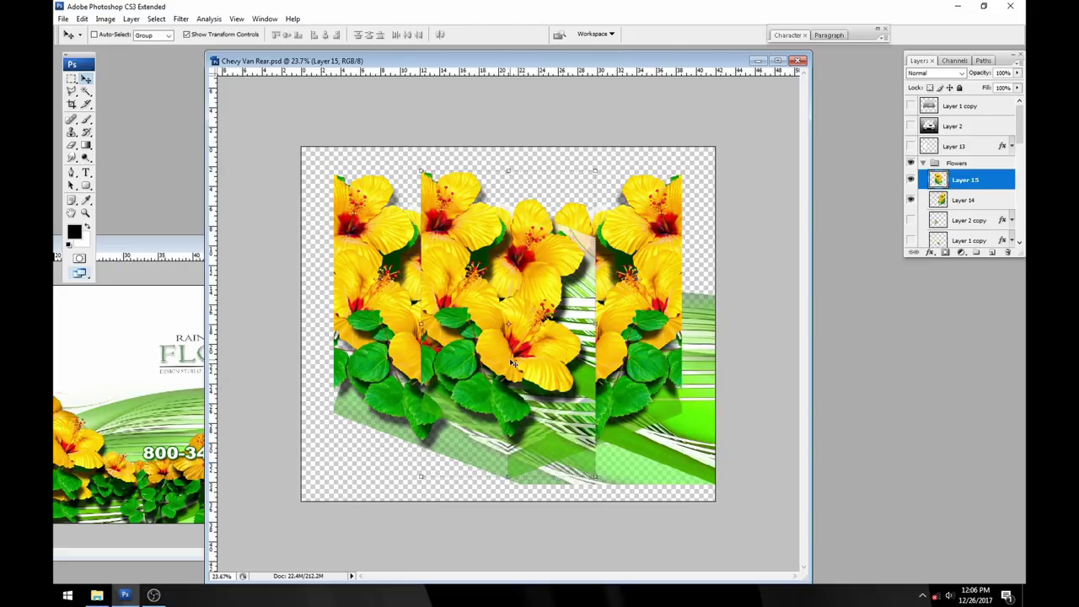
left_click_drag(528, 320, 473, 295)
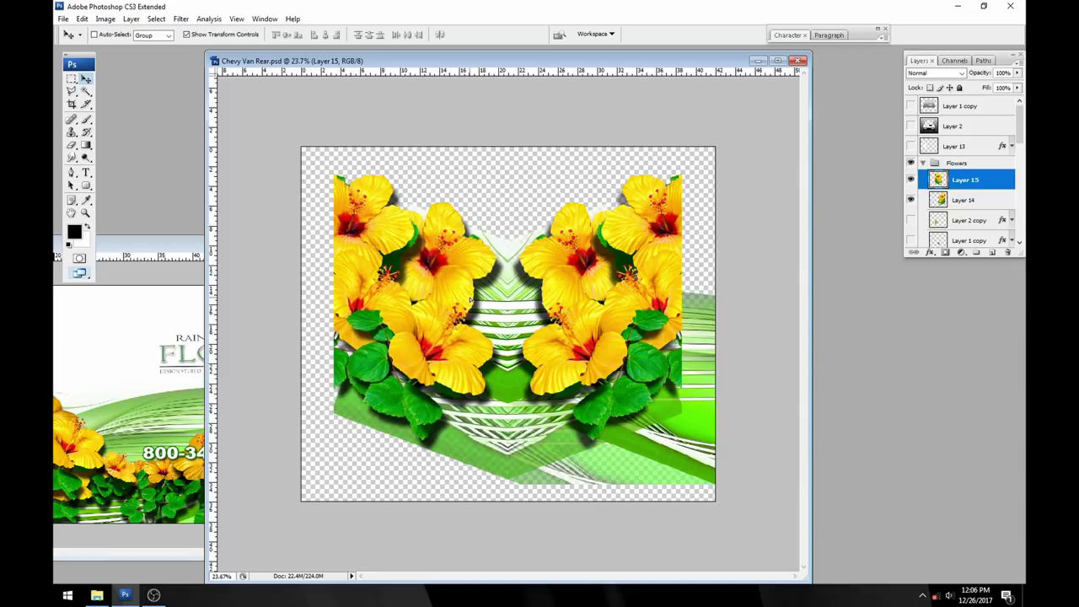
- Delete the Accents and Background groups
scroll(969, 215, "down", 8)
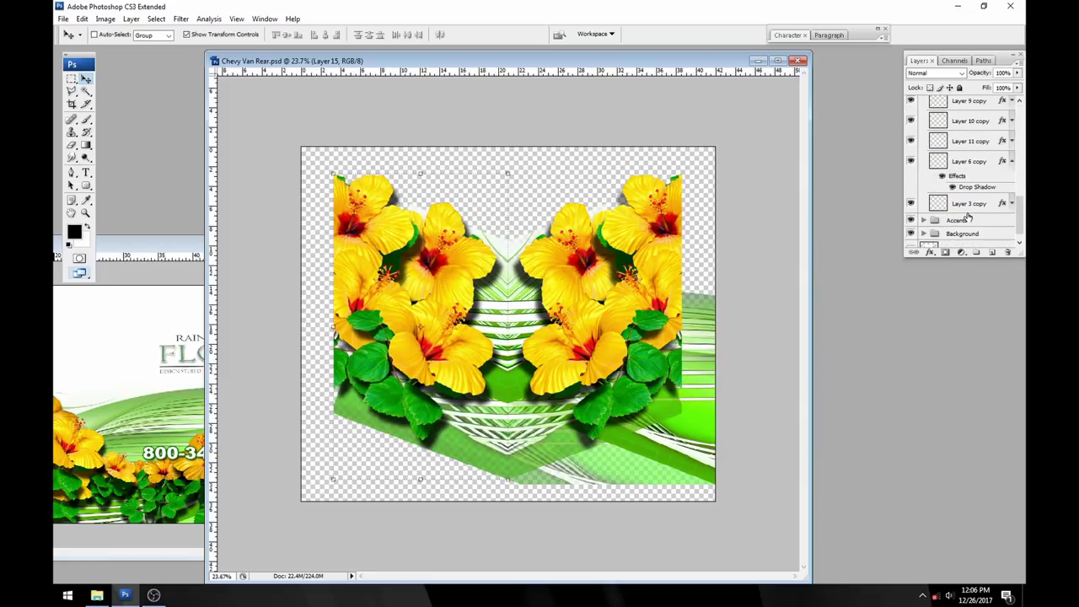
left_click(968, 207)
left_click(987, 221, "shift")
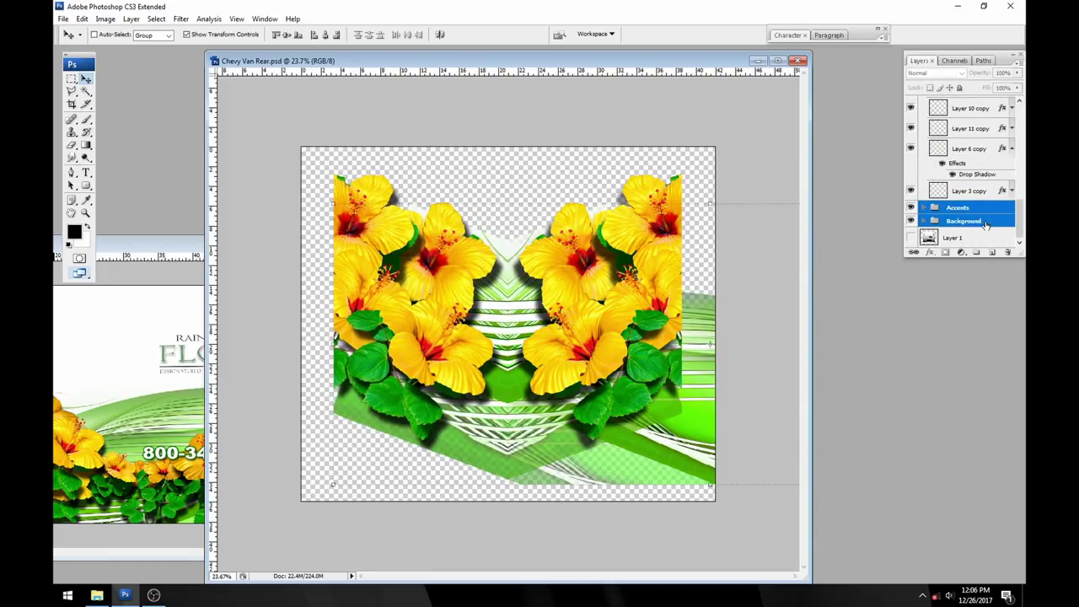
key("Delete")
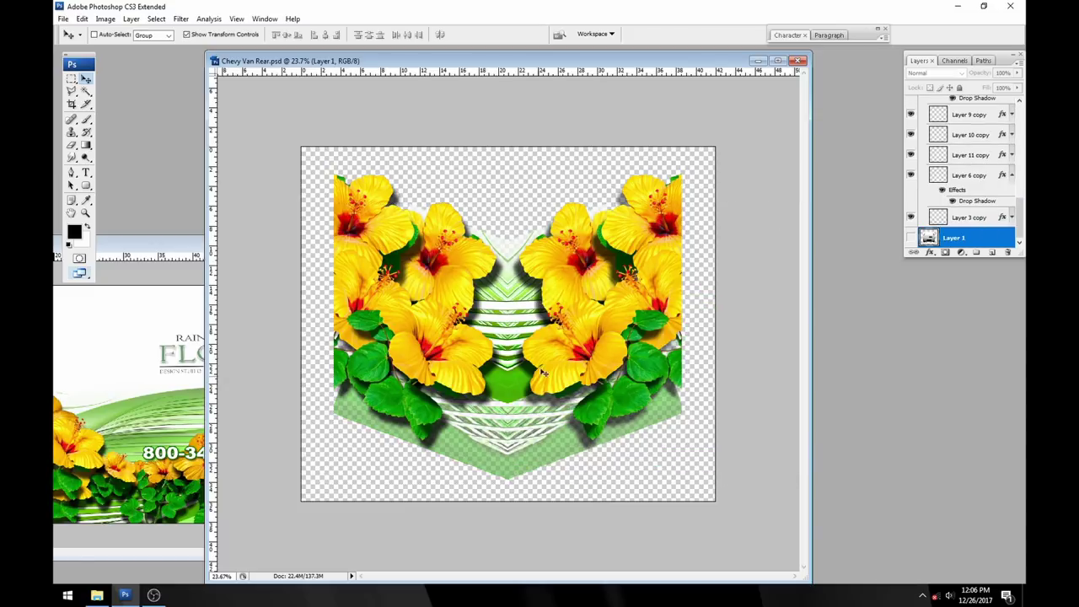
- Nudge Layer 15 to the left by one step to remove the overlap along the centre seam
scroll(544, 373, "up", 8)
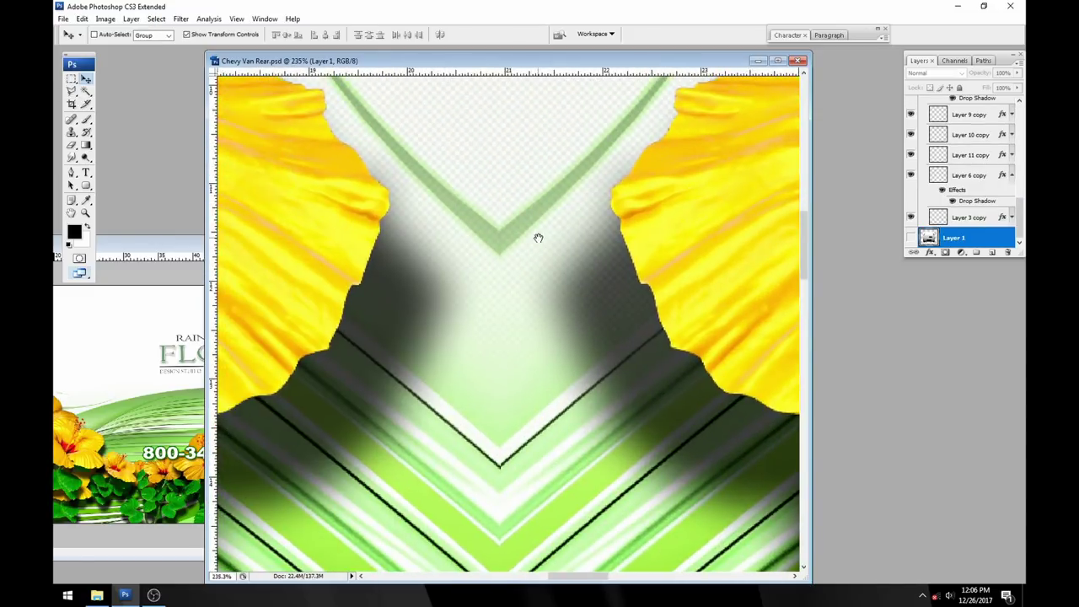
scroll(538, 238, "up", 8)
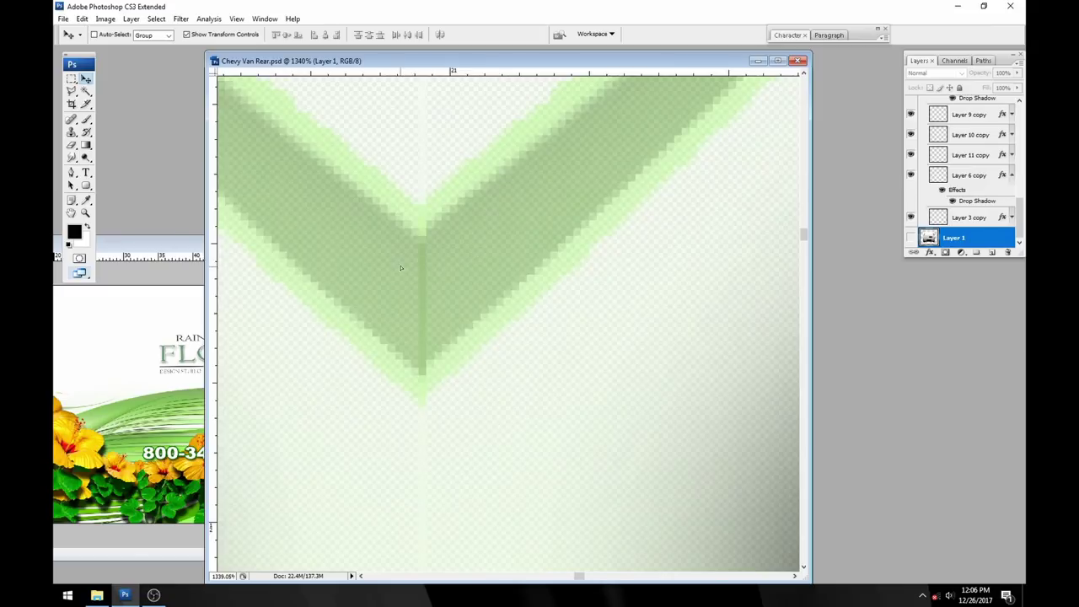
left_click_drag(417, 264, 385, 253)
scroll(974, 194, "up", 5)
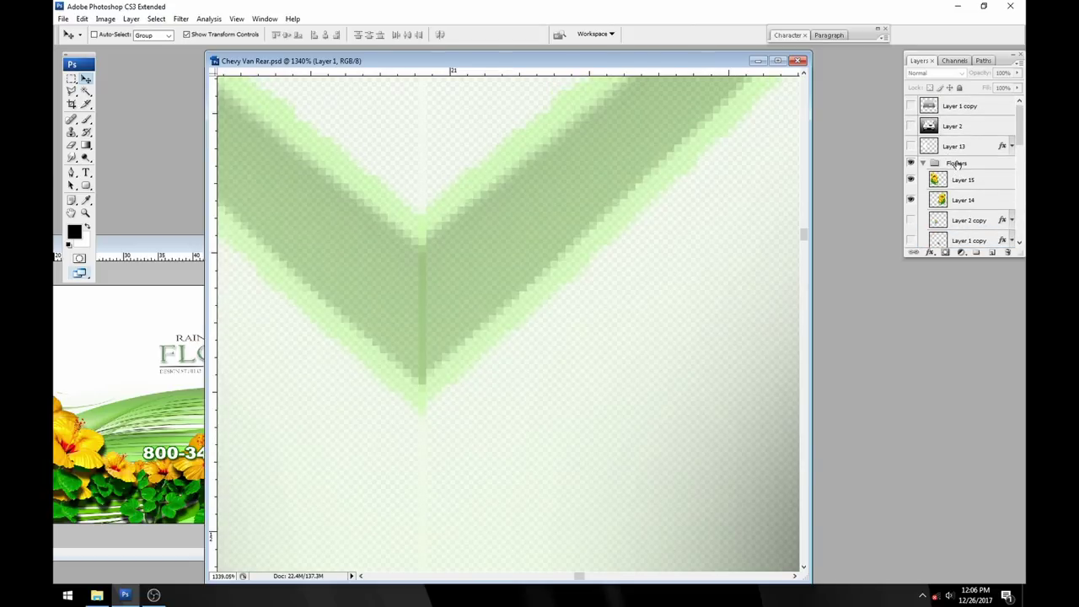
left_click(980, 180)
key("Left")
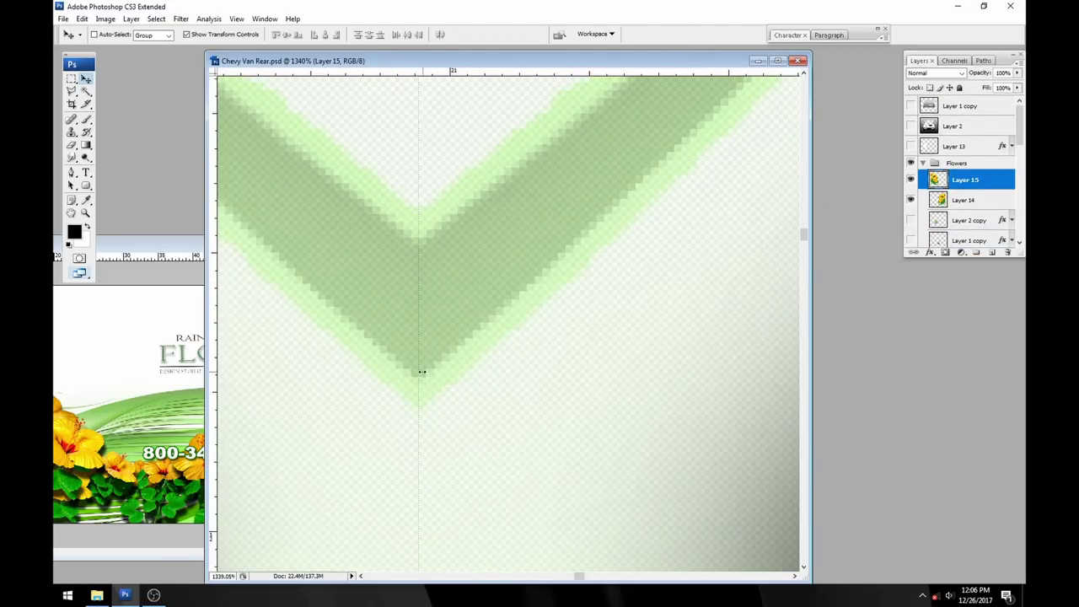
scroll(423, 372, "up", 3)
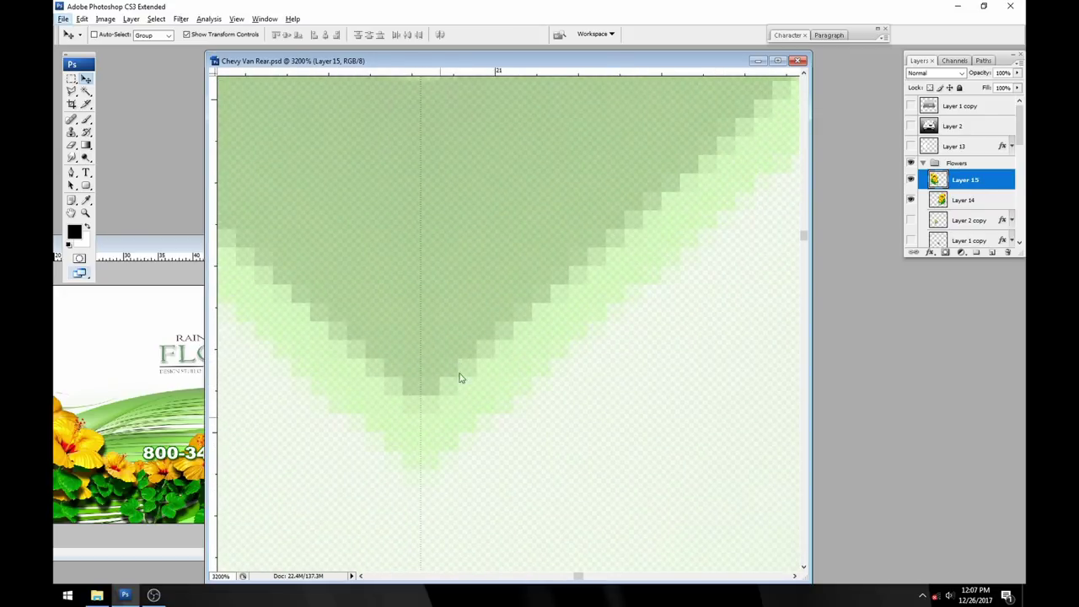
scroll(454, 371, "down", 8)
scroll(454, 356, "down", 5)
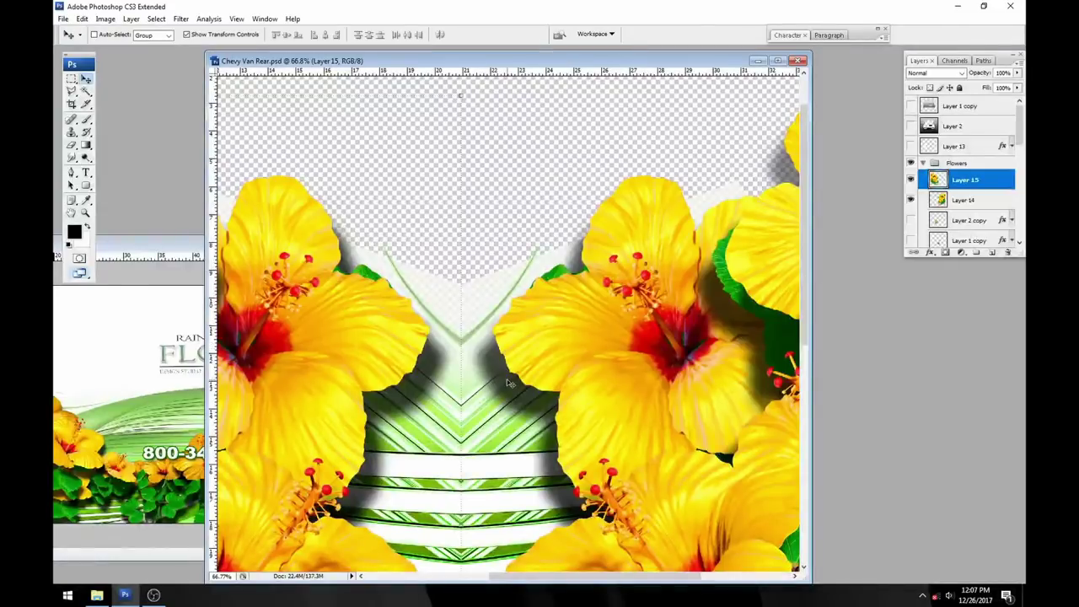
scroll(512, 381, "down", 4)
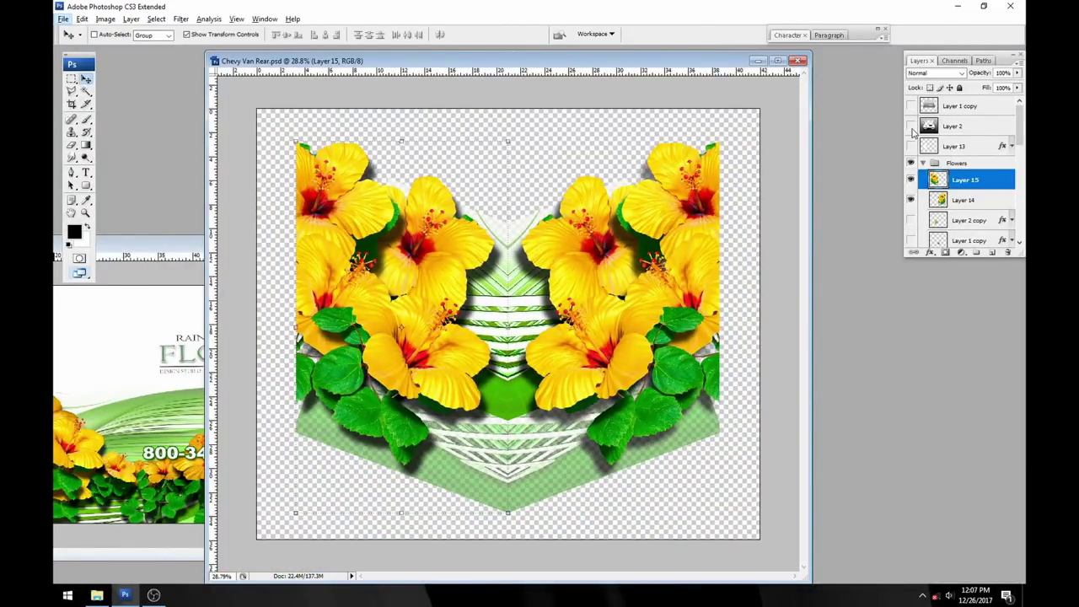
- Show the van's Layer 1 copy and Layer 2 again, and select Layer 2 copy, Layer 1 copy and Layer 5 in the Flowers group
left_click_drag(911, 106, 910, 145)
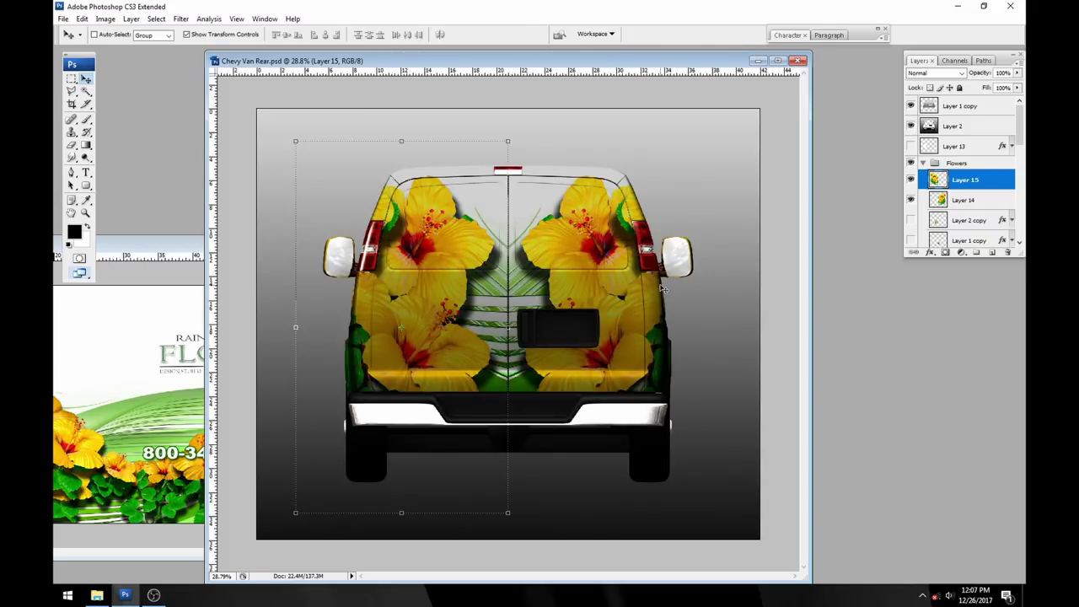
scroll(951, 194, "down", 3)
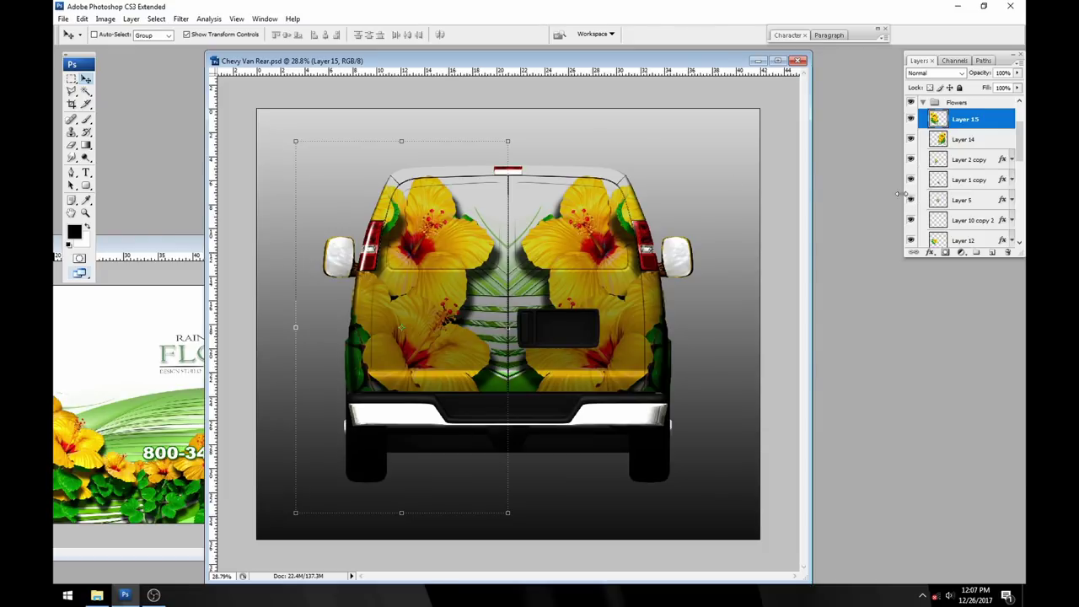
left_click(978, 160)
left_click(974, 202, "shift")
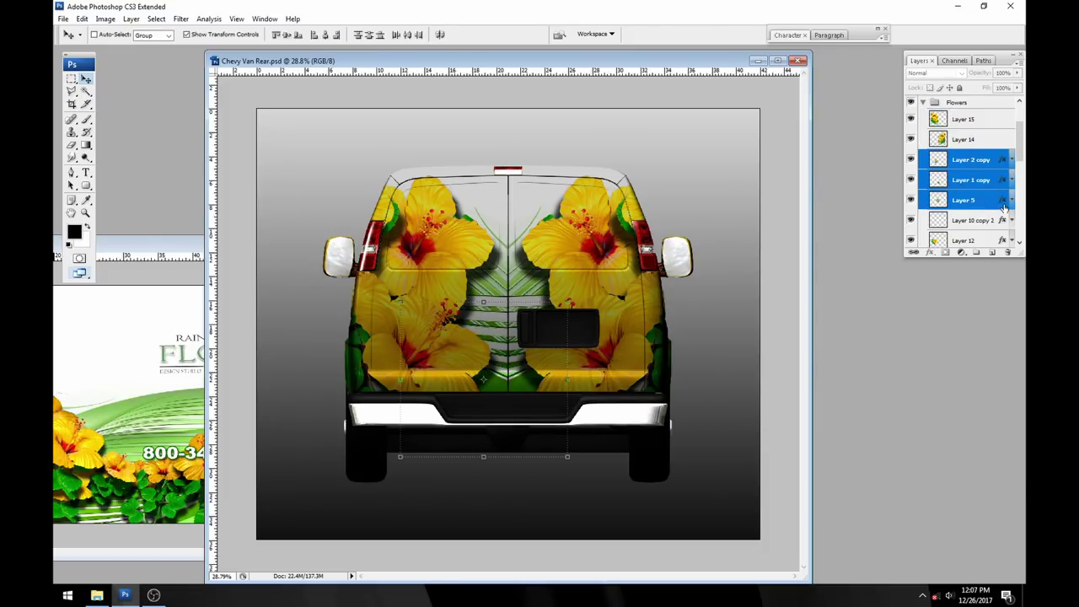
- Move Layer 15 and Layer 14 out of the Flowers group and place them directly beneath it
left_click(974, 123)
left_click(975, 140, "shift")
mouse_move(938, 118)
left_mouse_down()
mouse_move(966, 127)
mouse_move(958, 119)
left_mouse_up()
left_click(925, 163)
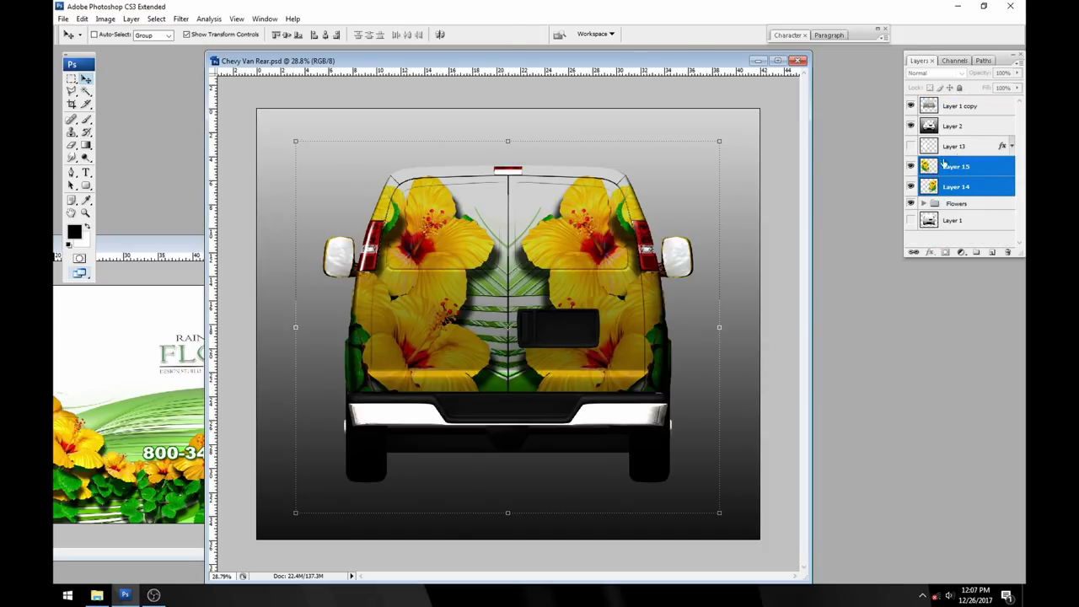
left_click_drag(963, 195, 961, 216)
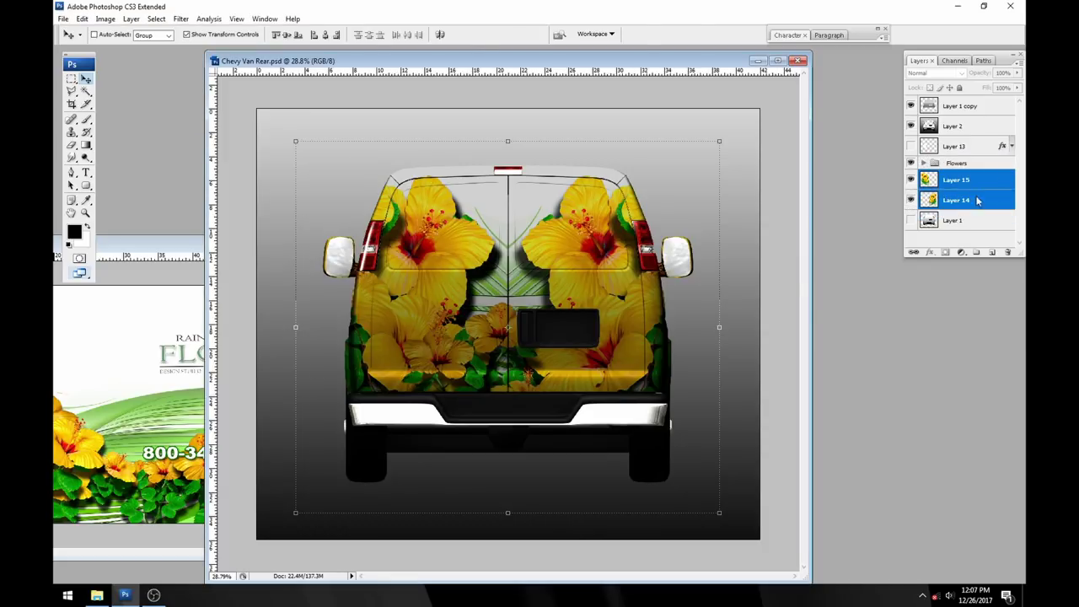
- Hide the van's overlay layers, bring Layer 10 copy 2 to the top of the Flowers group, and position its large flower at the lower centre
left_click(911, 125)
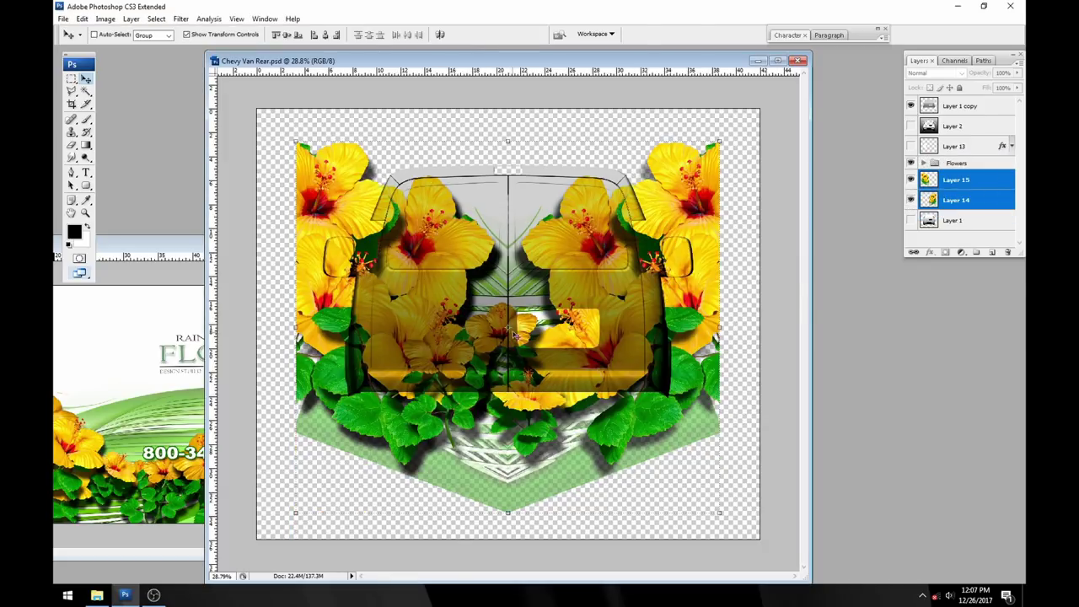
left_click(910, 106)
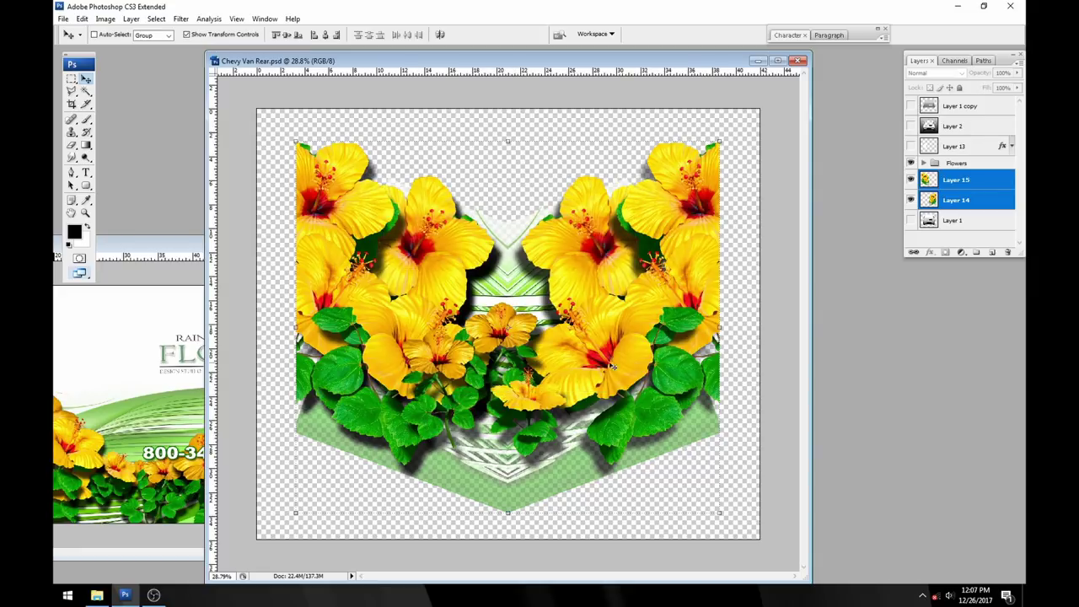
left_click(925, 162)
scroll(962, 211, "down", 3)
left_click(969, 179)
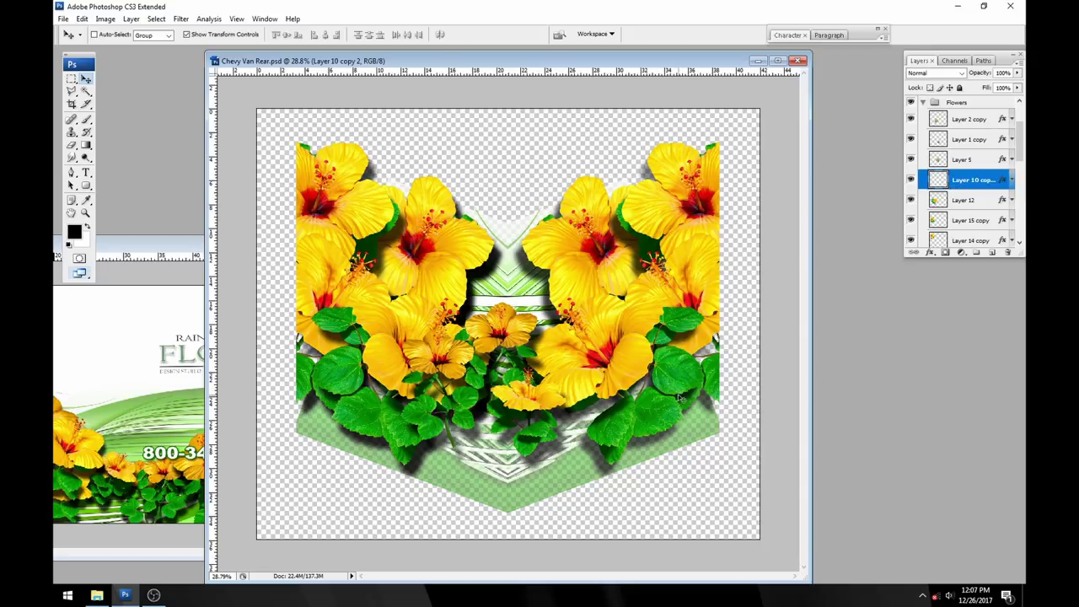
scroll(662, 397, "down", 3)
left_click_drag(508, 347, 508, 335)
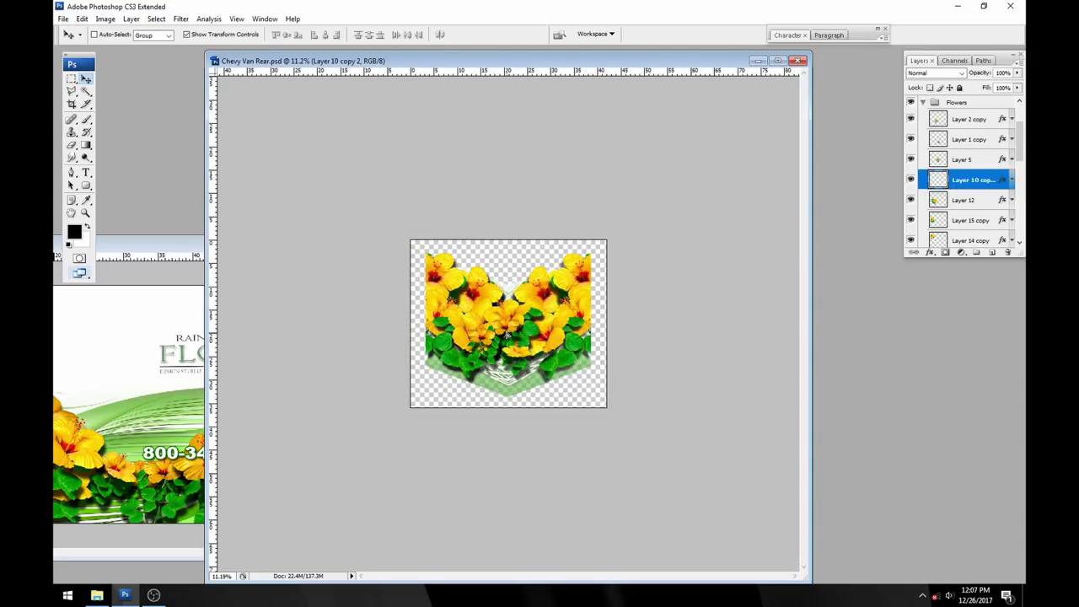
scroll(507, 335, "up", 3)
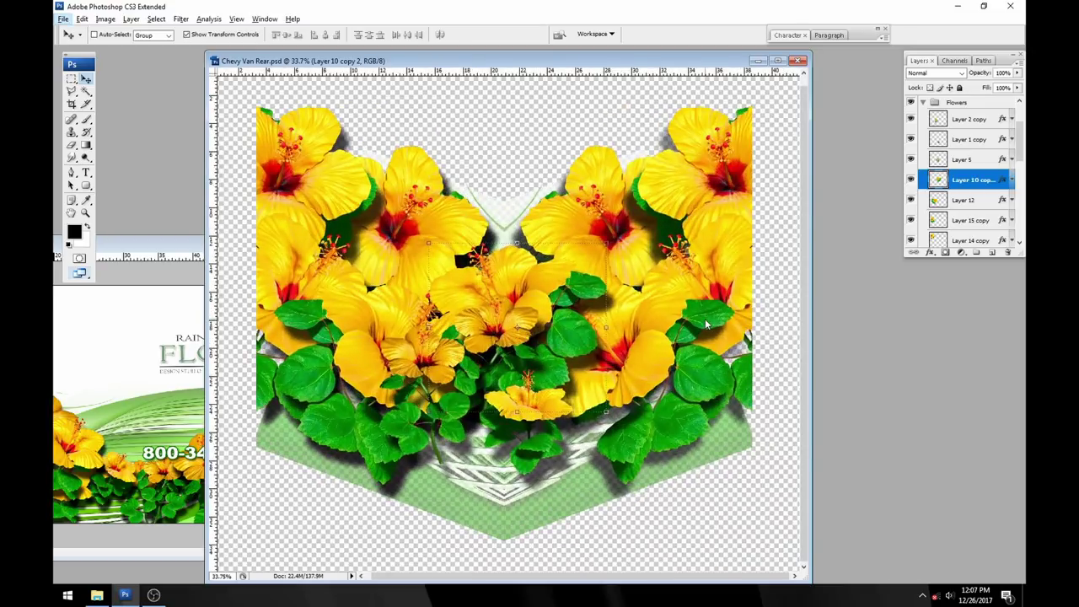
key("alt")
left_click_drag(966, 184, 962, 123)
left_click_drag(534, 293, 512, 367)
- Move the small Layer 5 flower slightly to the right, into the gap between the mirrored halves
right_click(516, 312)
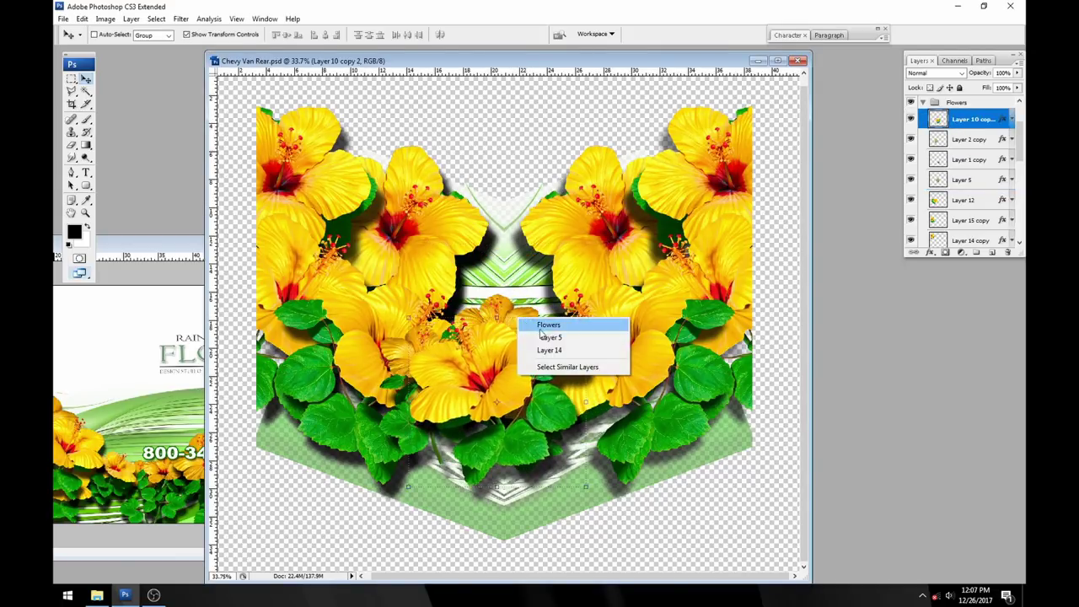
left_click(530, 328)
mouse_move(526, 308)
left_mouse_down()
mouse_move(528, 292)
mouse_move(544, 310)
left_mouse_up()
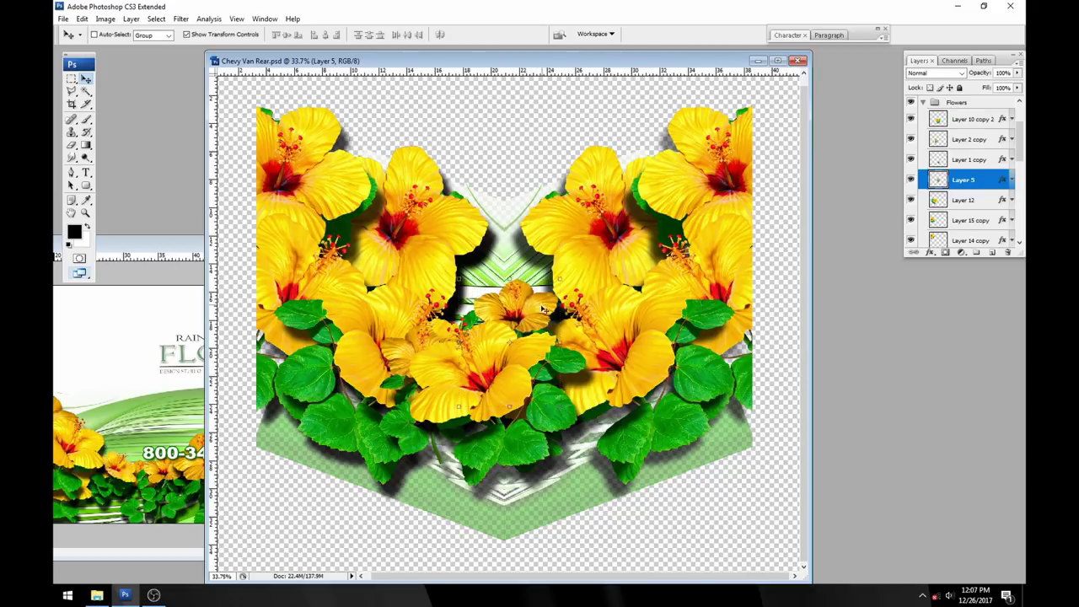
- Show the van's overlay layers and move the large Layer 10 copy 2 flower onto the centre of the rear doors
right_click(508, 367)
left_click(533, 385)
left_click_drag(521, 373, 529, 388)
scroll(931, 129, "up", 2)
left_click_drag(910, 126, 911, 105)
left_click_drag(528, 372, 539, 309)
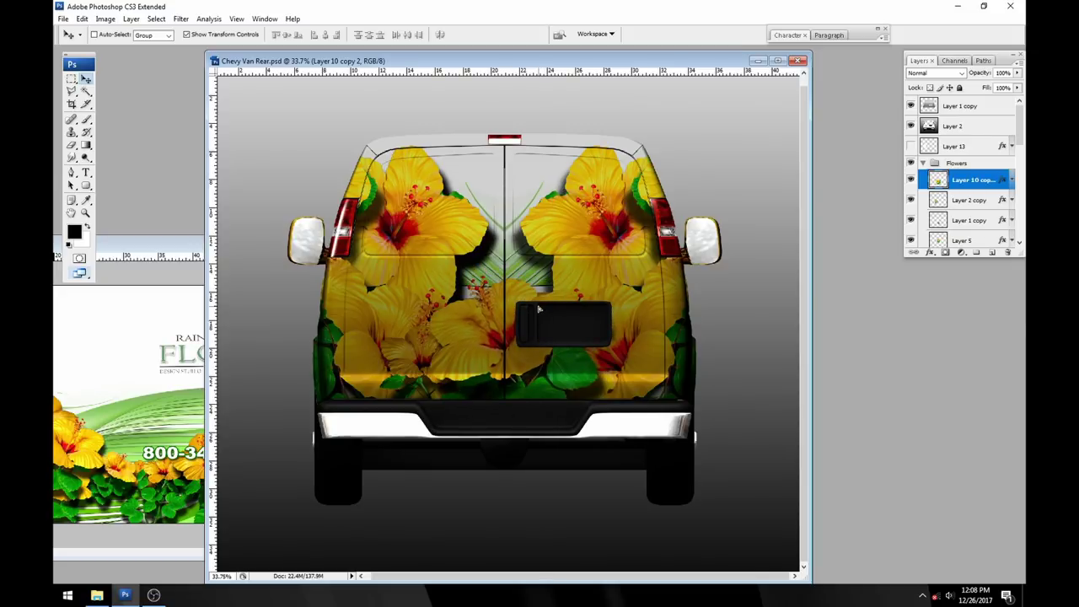
- Move the small Layer 1 copy flower up to the gap above the large centre flower
left_click(957, 204)
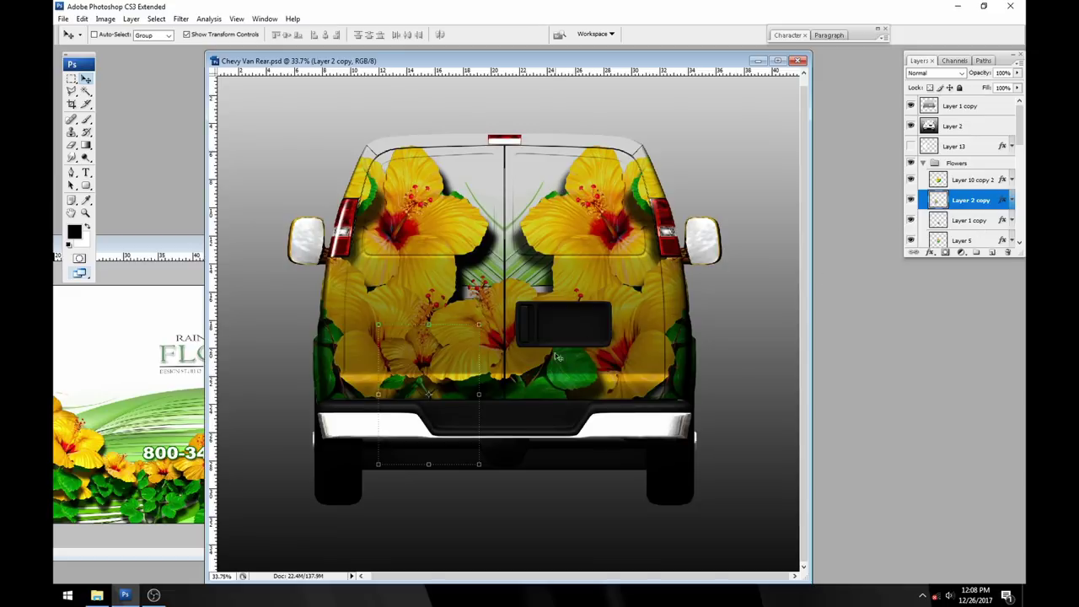
left_click(970, 220)
left_click_drag(518, 396, 462, 270)
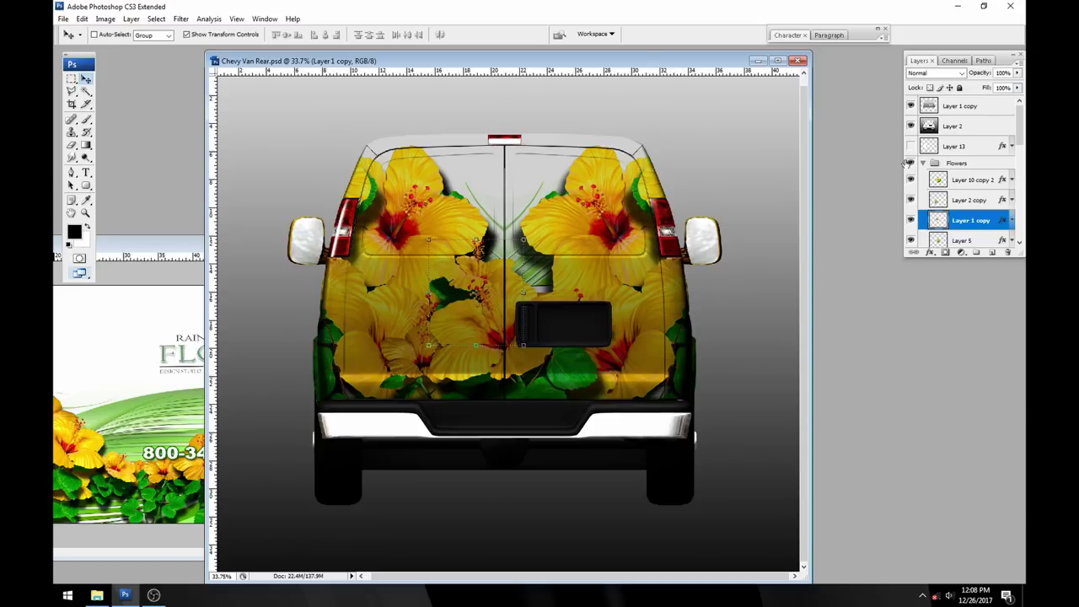
- Examine the flower arrangement with the van's overlay layers hidden, and show them again
left_click_drag(911, 125, 911, 106)
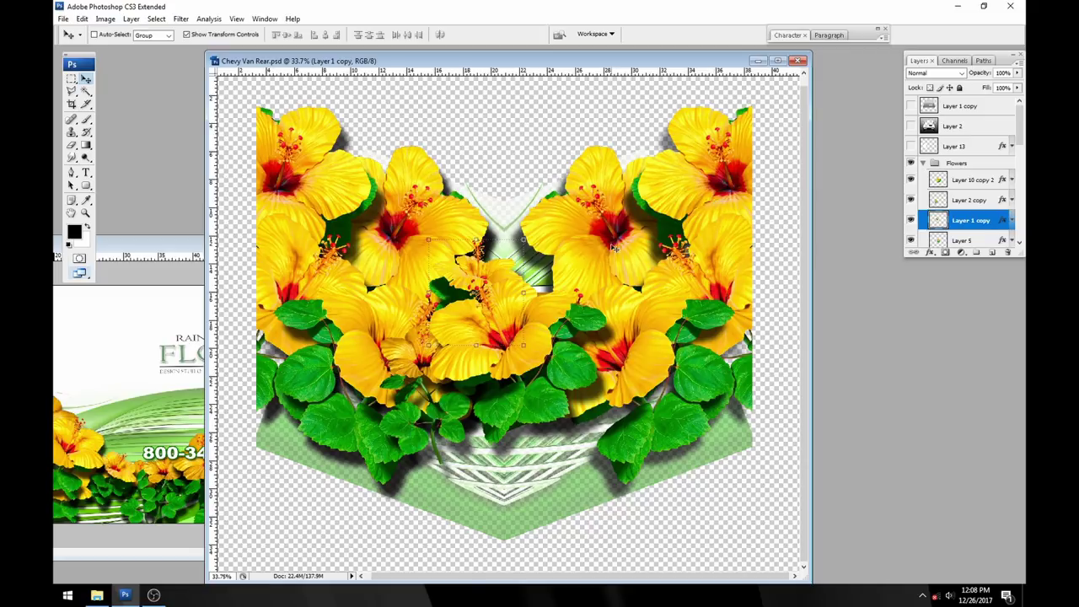
key("ctrl+minus")
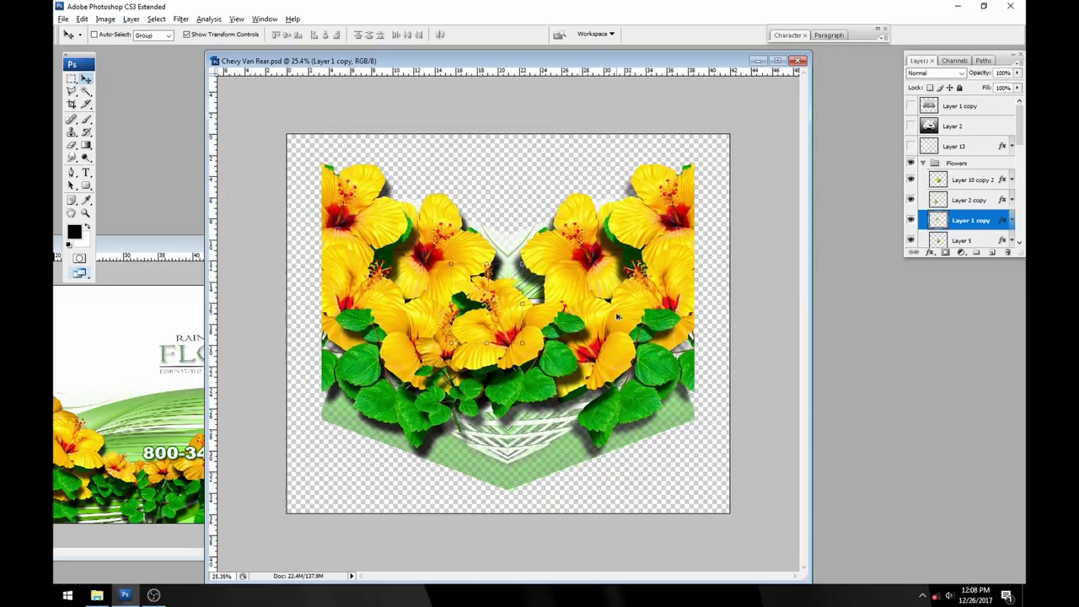
left_click_drag(911, 105, 911, 126)
- Zoom Chevy Van Rear.psd to 25% with its window resized to fit, and arrange the side artwork window where both designs are visible
left_click_drag(498, 67, 441, 68)
left_click(85, 214)
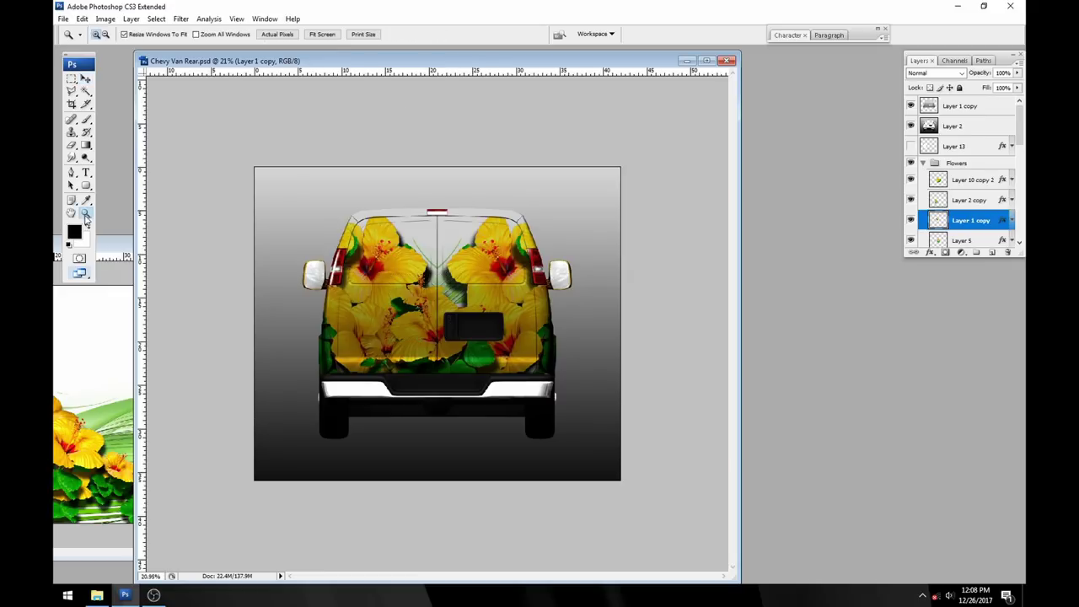
left_click(383, 294, "alt")
left_click(311, 237)
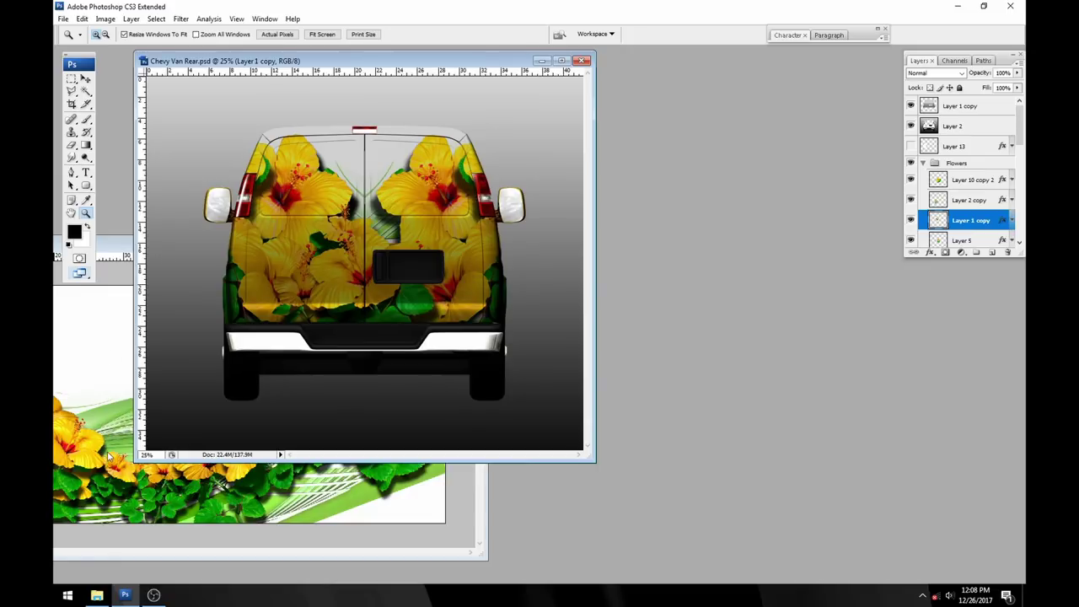
left_click_drag(115, 247, 532, 230)
left_click(498, 62)
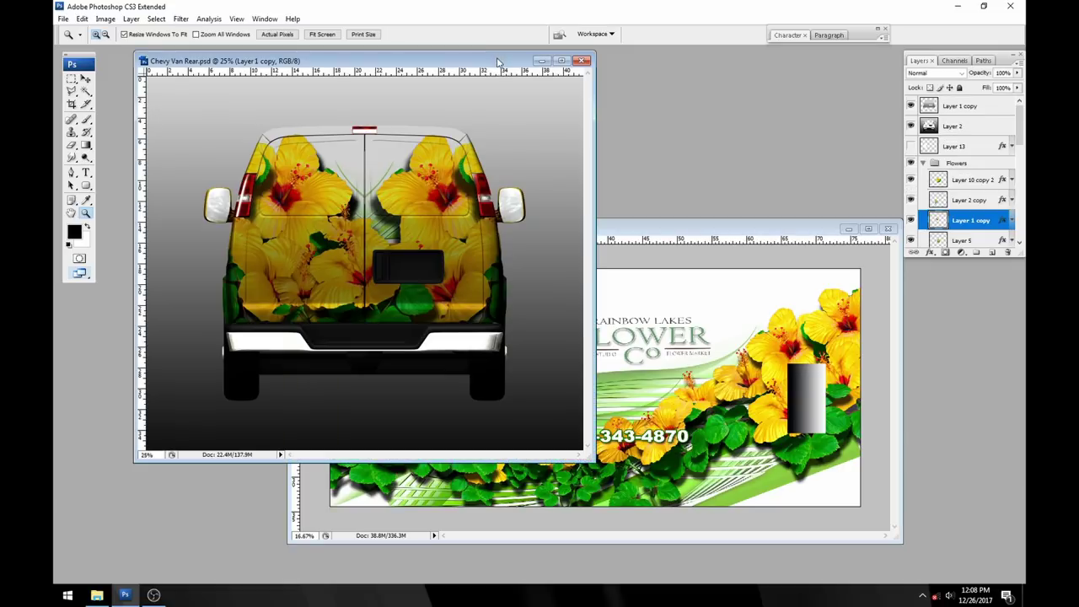